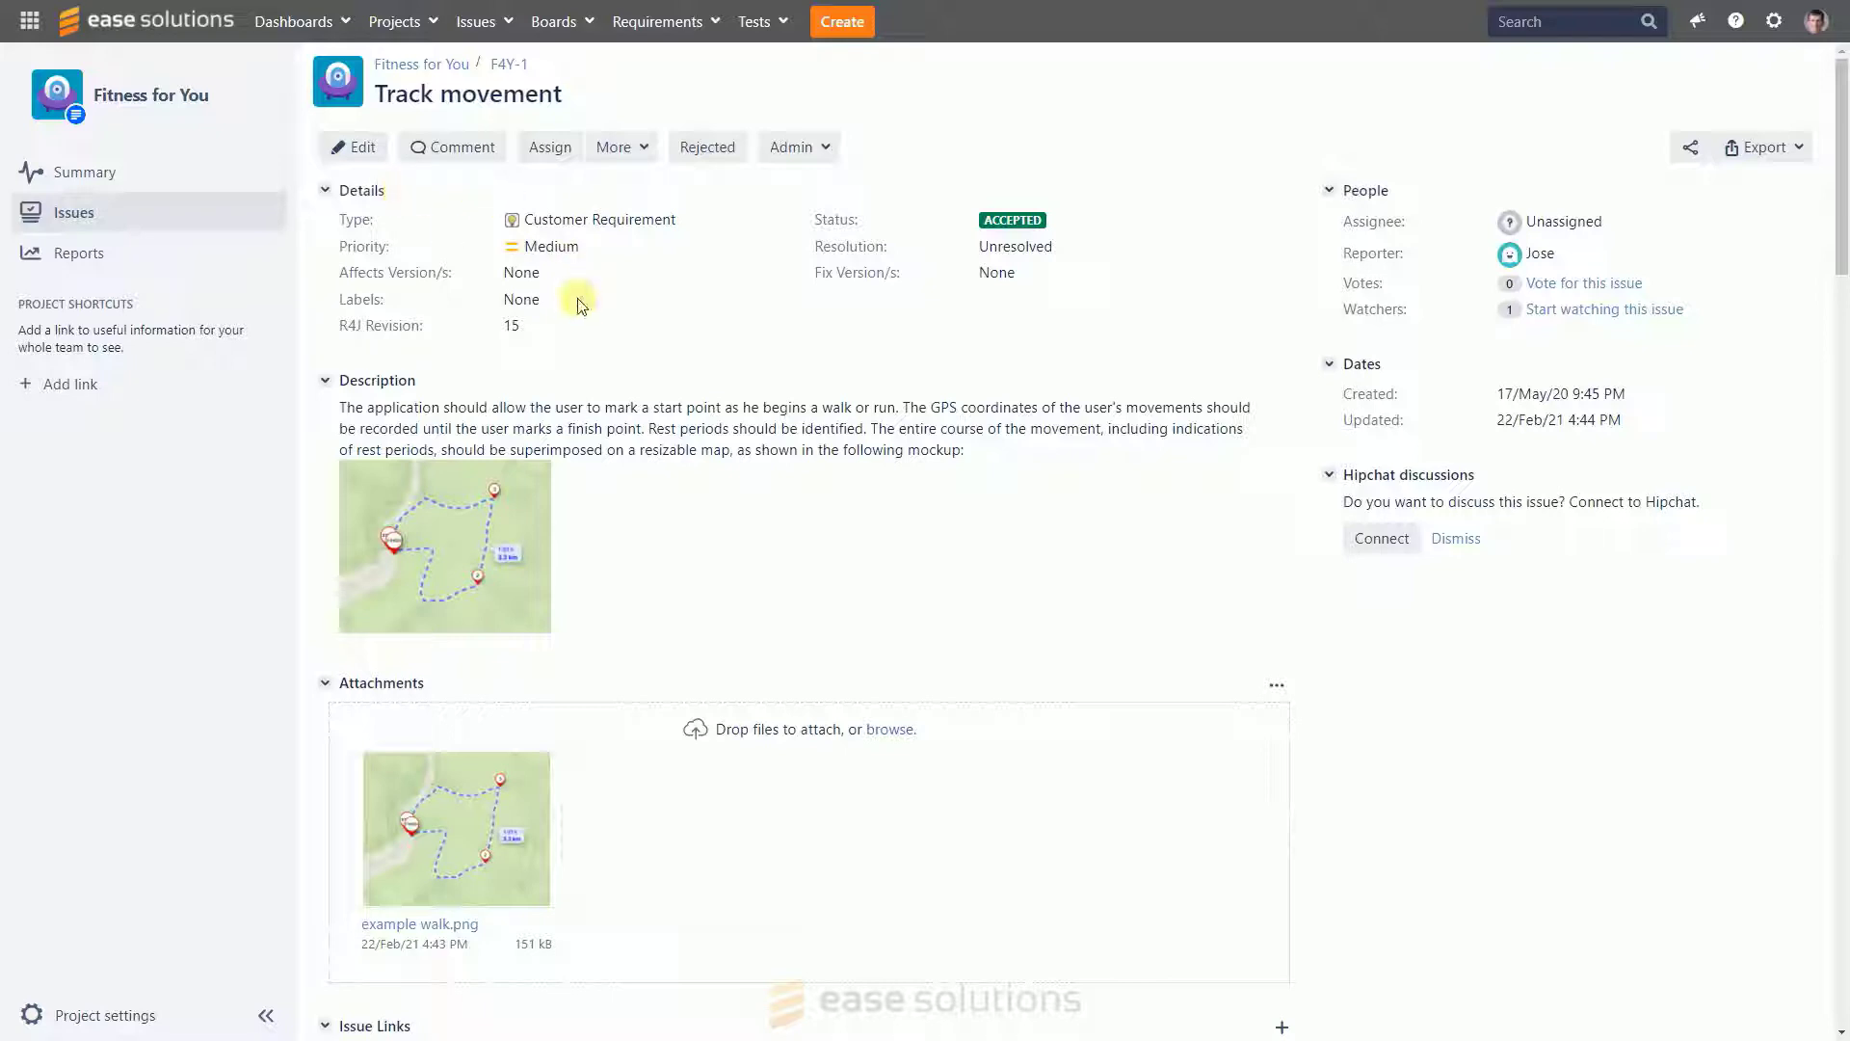
- Collapse the Attachments and Issue Links sections on F4Y-1
left_click(325, 682)
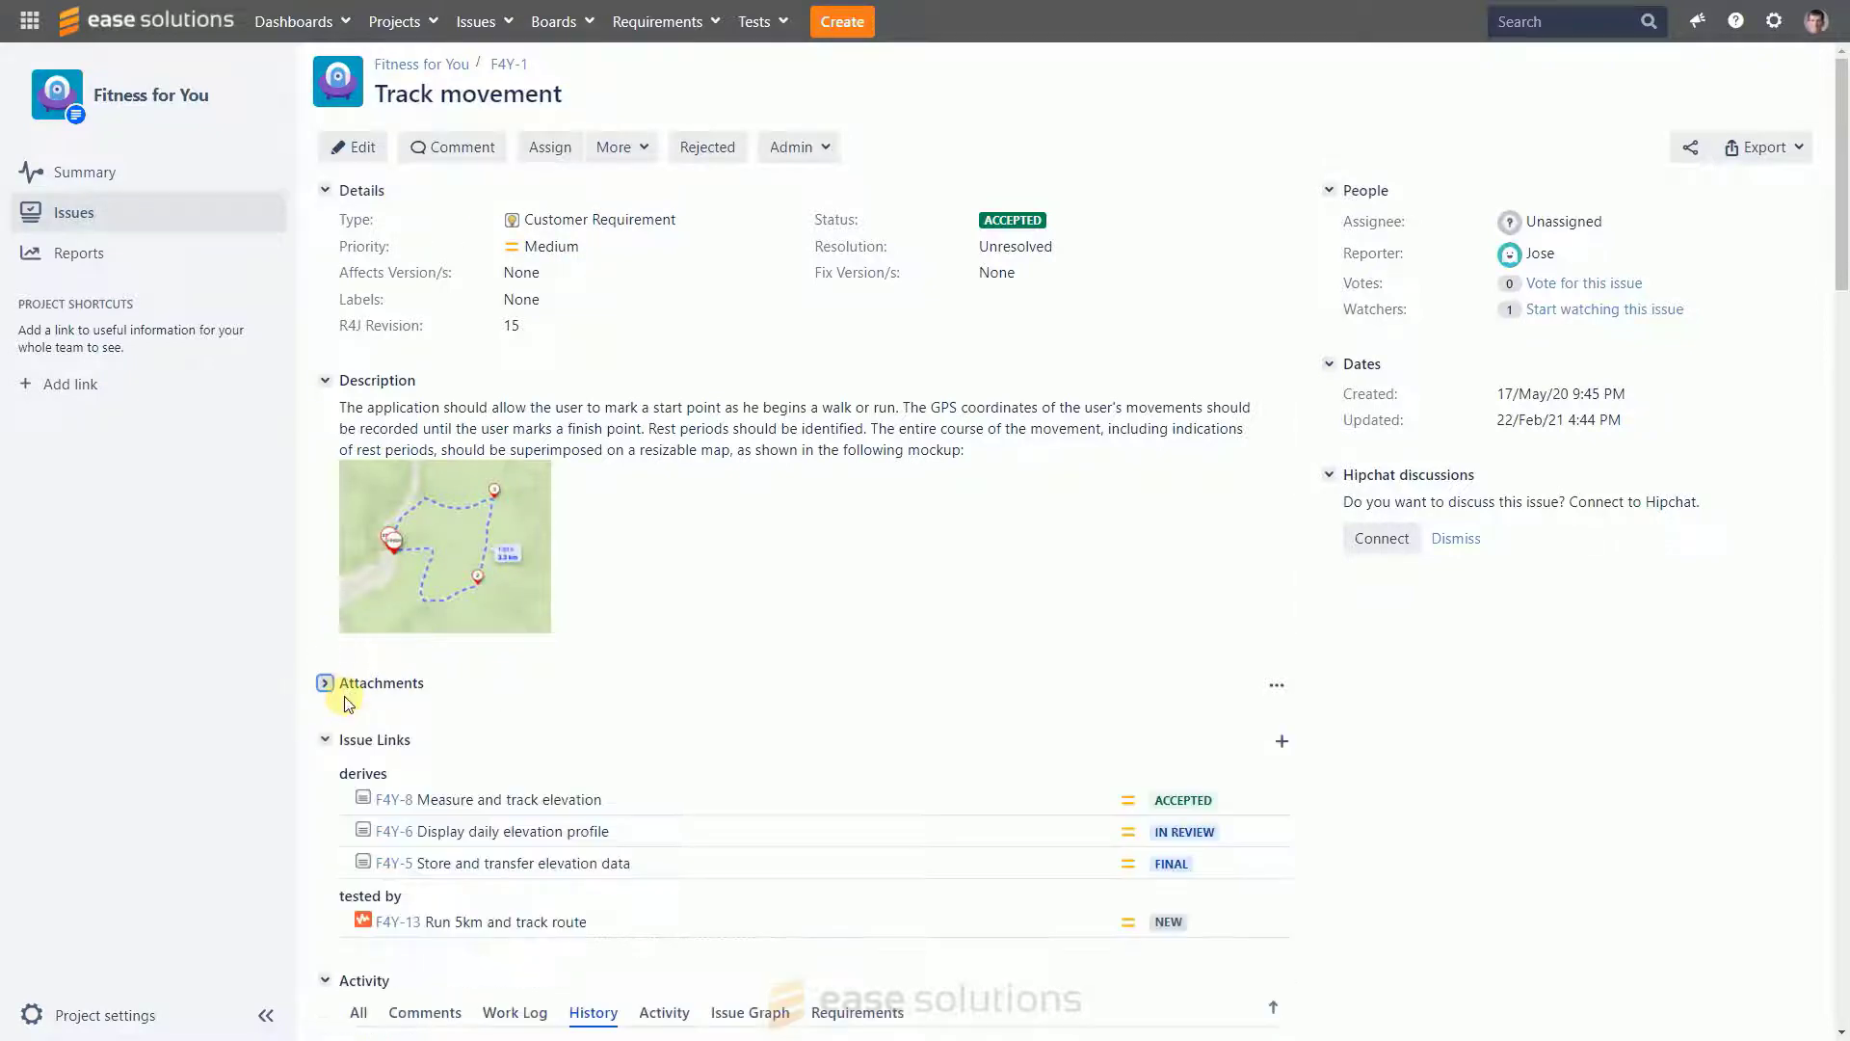
left_click(326, 741)
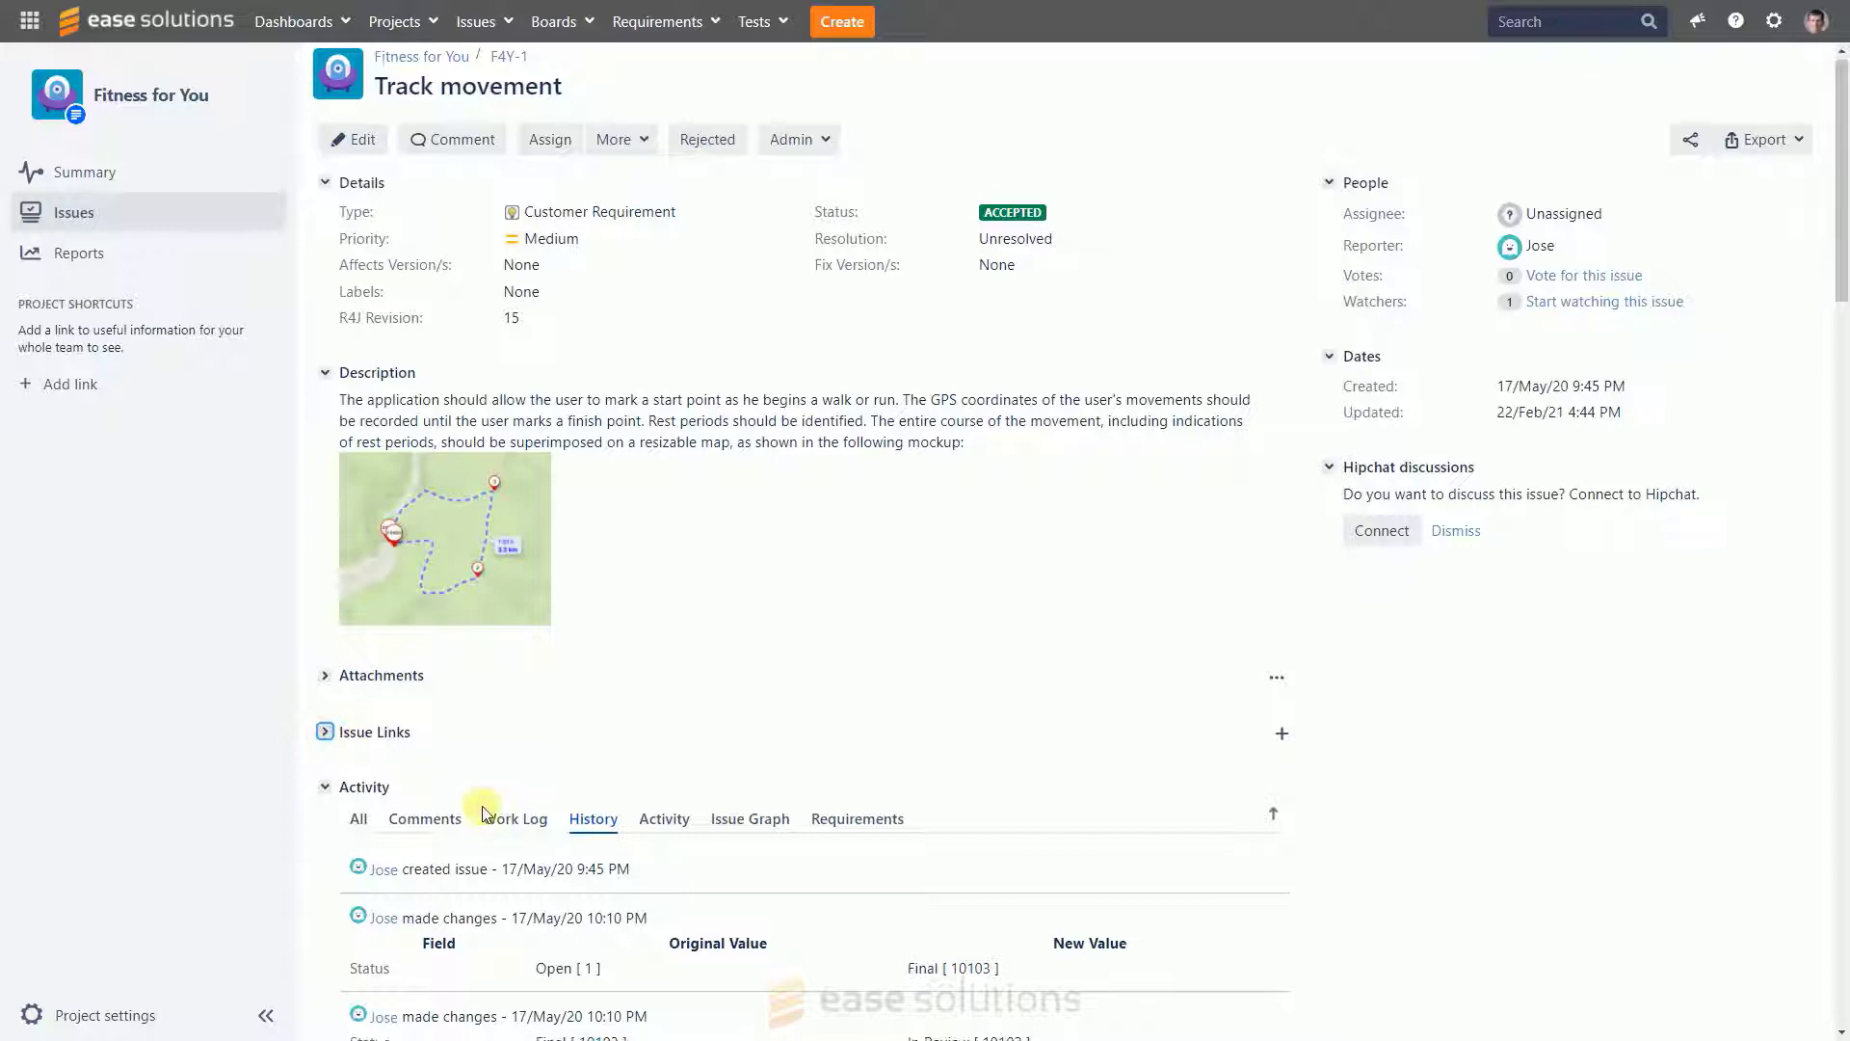
scroll(492, 801, "down", 3)
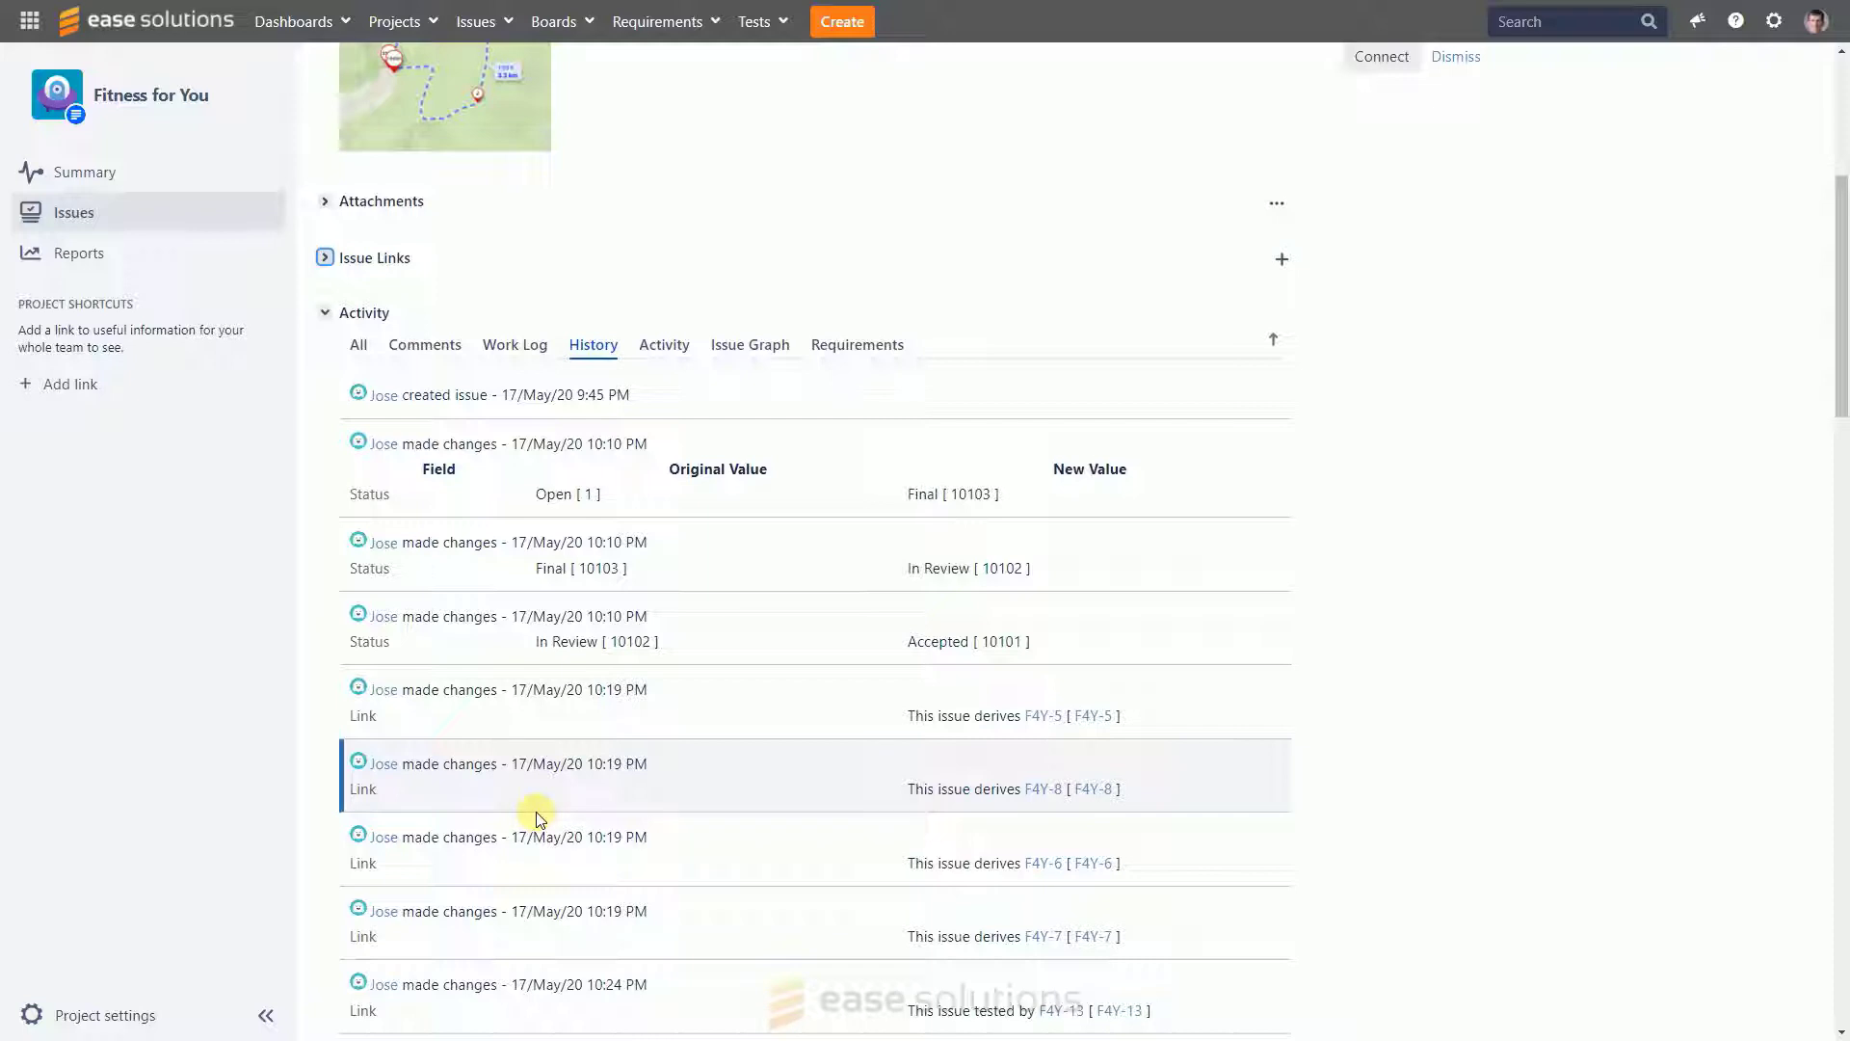
scroll(537, 817, "down", 3)
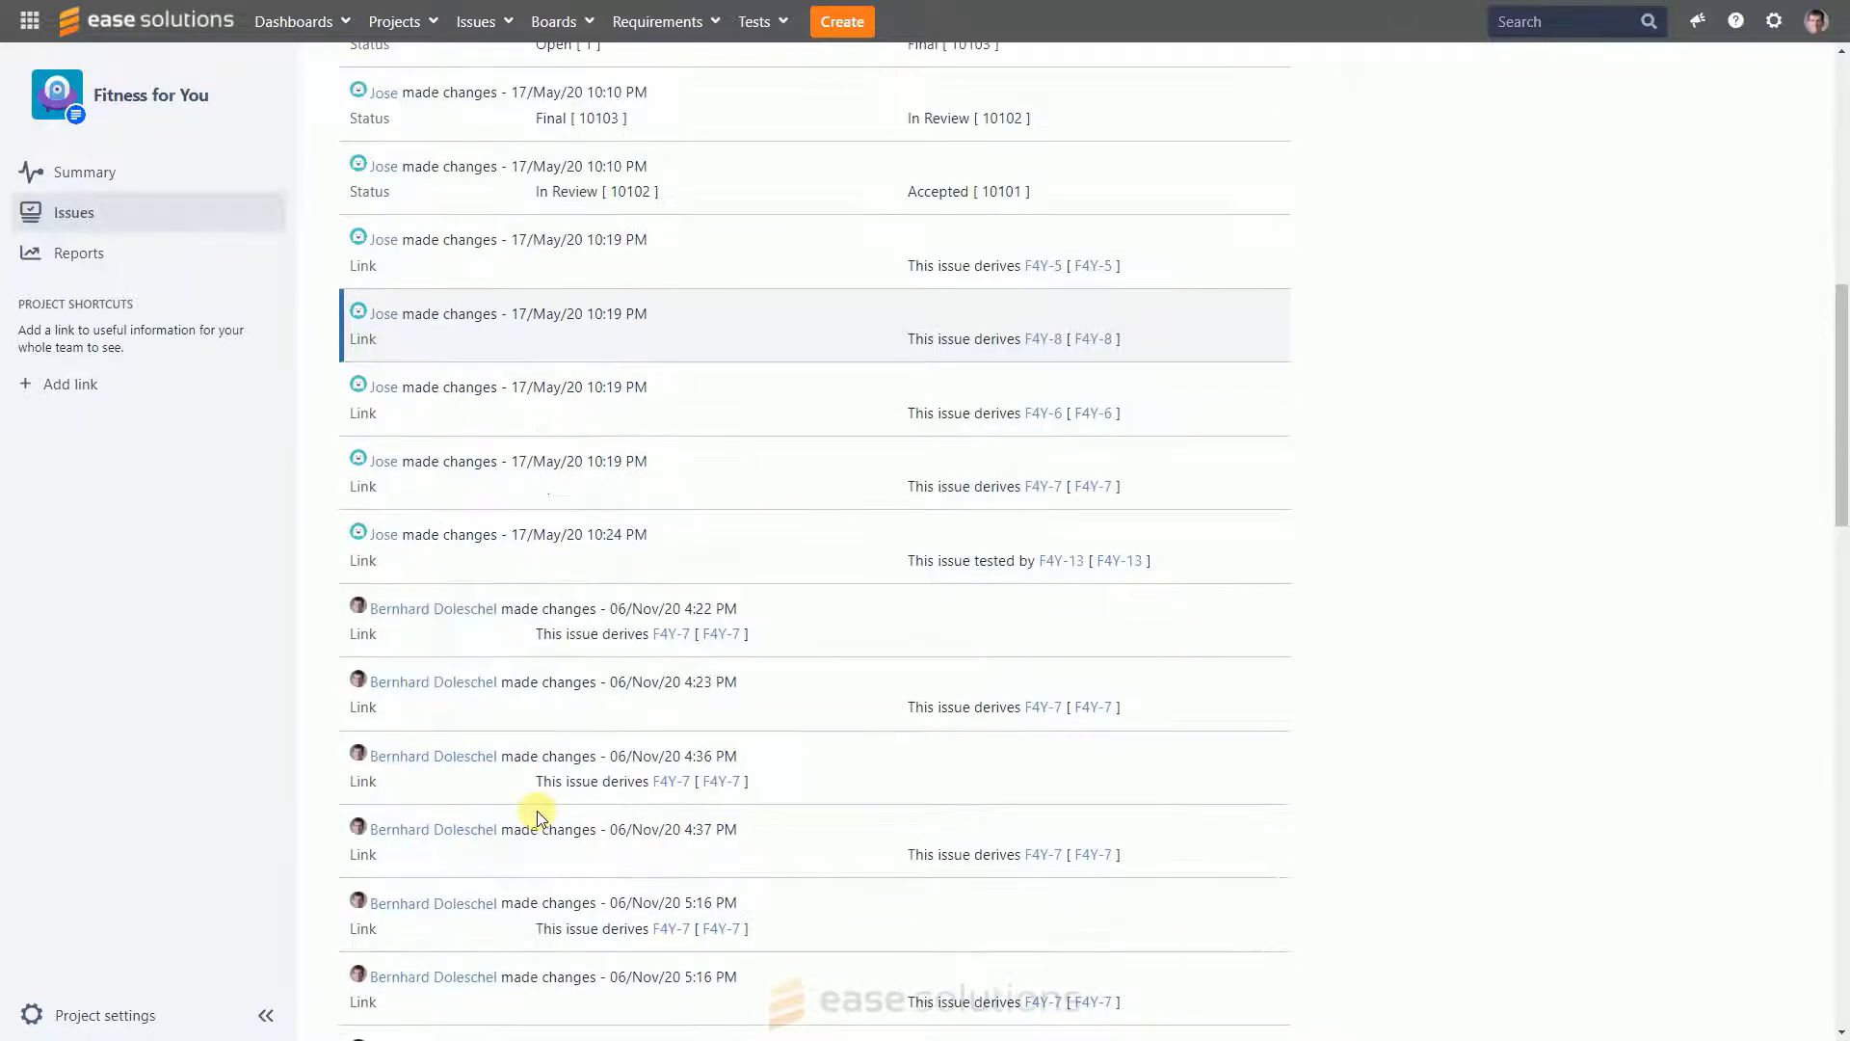
scroll(535, 816, "down", 1)
scroll(536, 818, "down", 2)
scroll(537, 818, "down", 1)
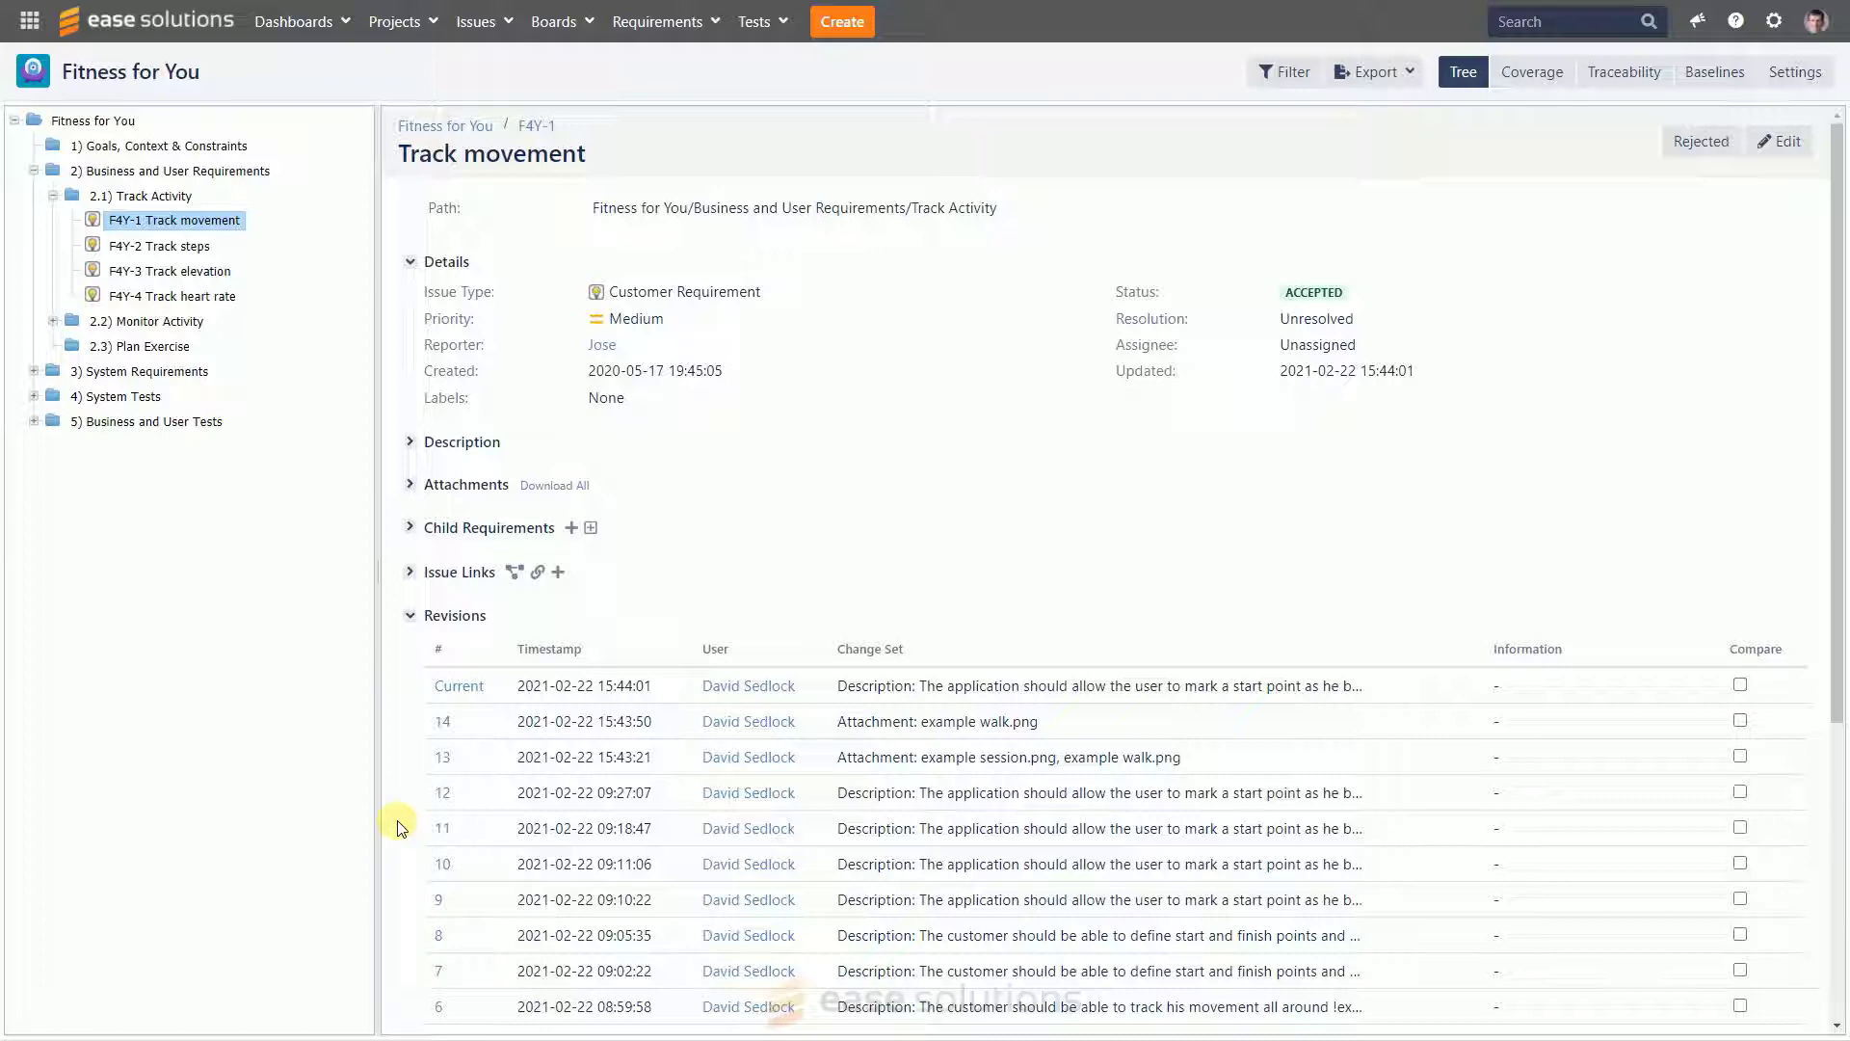
scroll(487, 803, "down", 2)
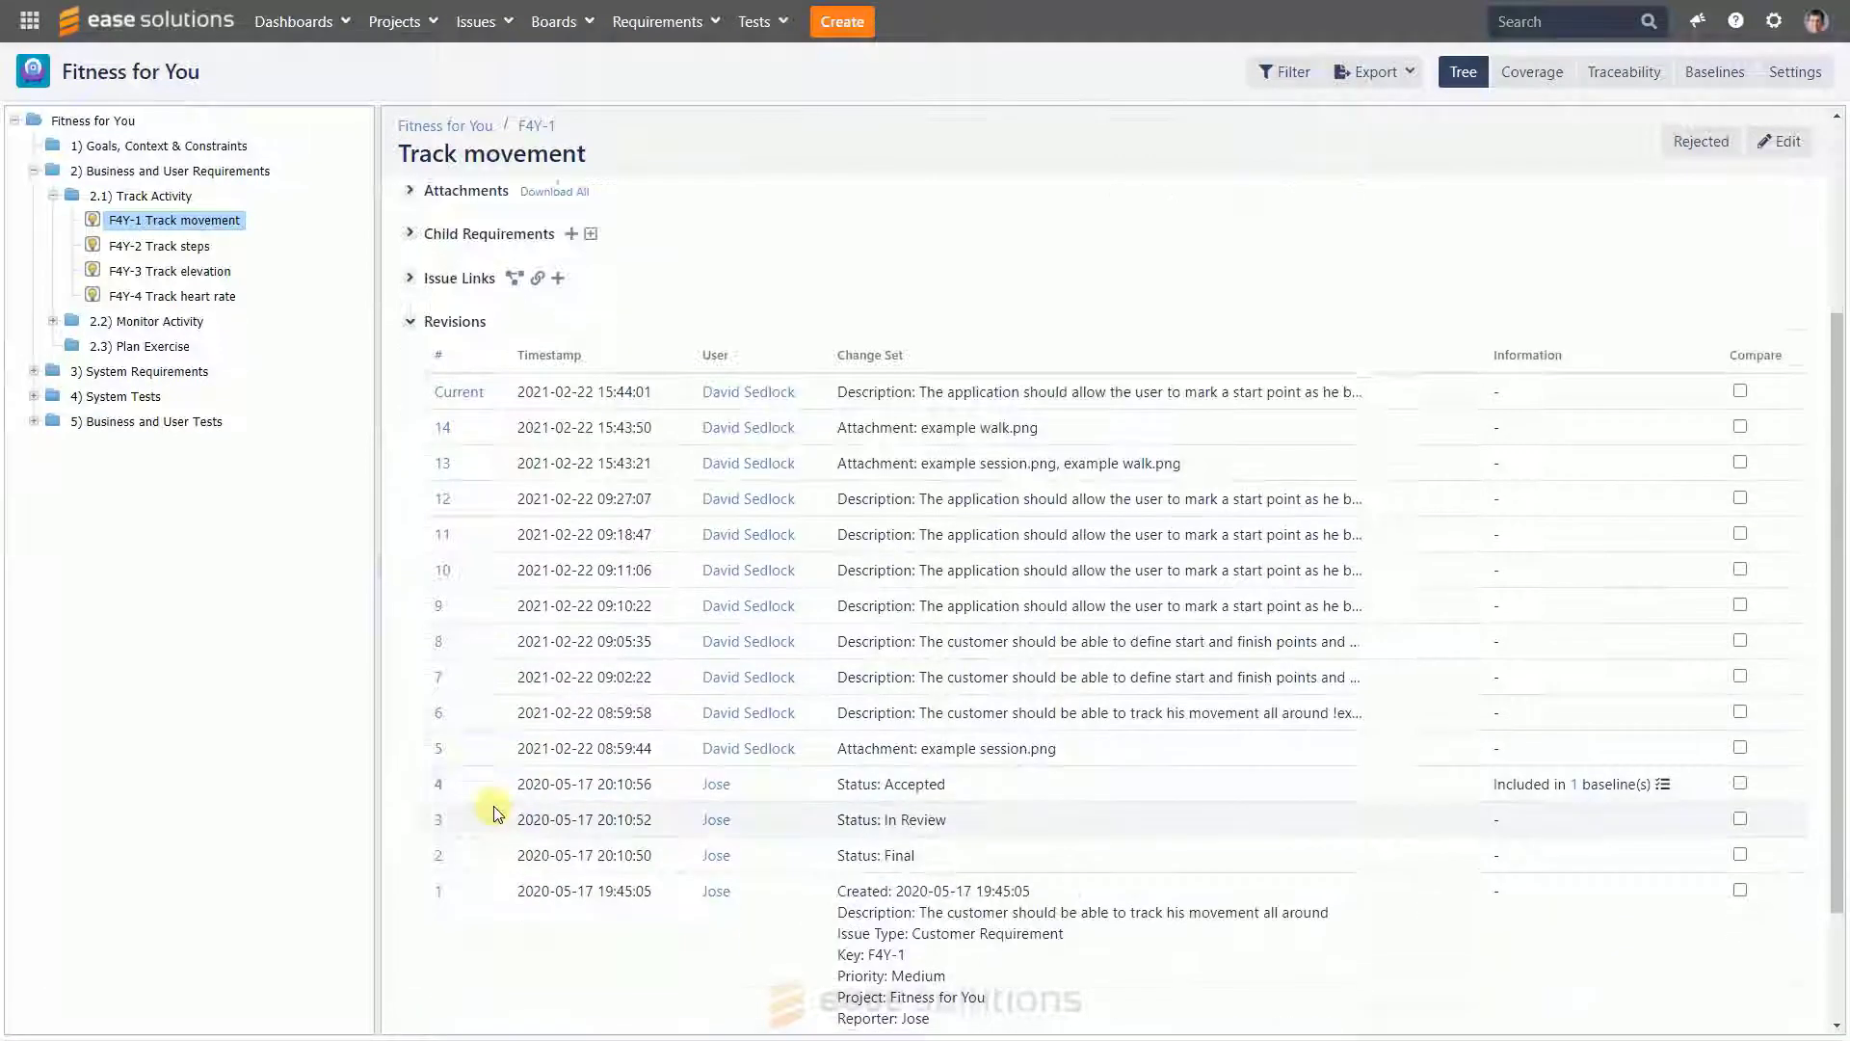
scroll(493, 814, "down", 1)
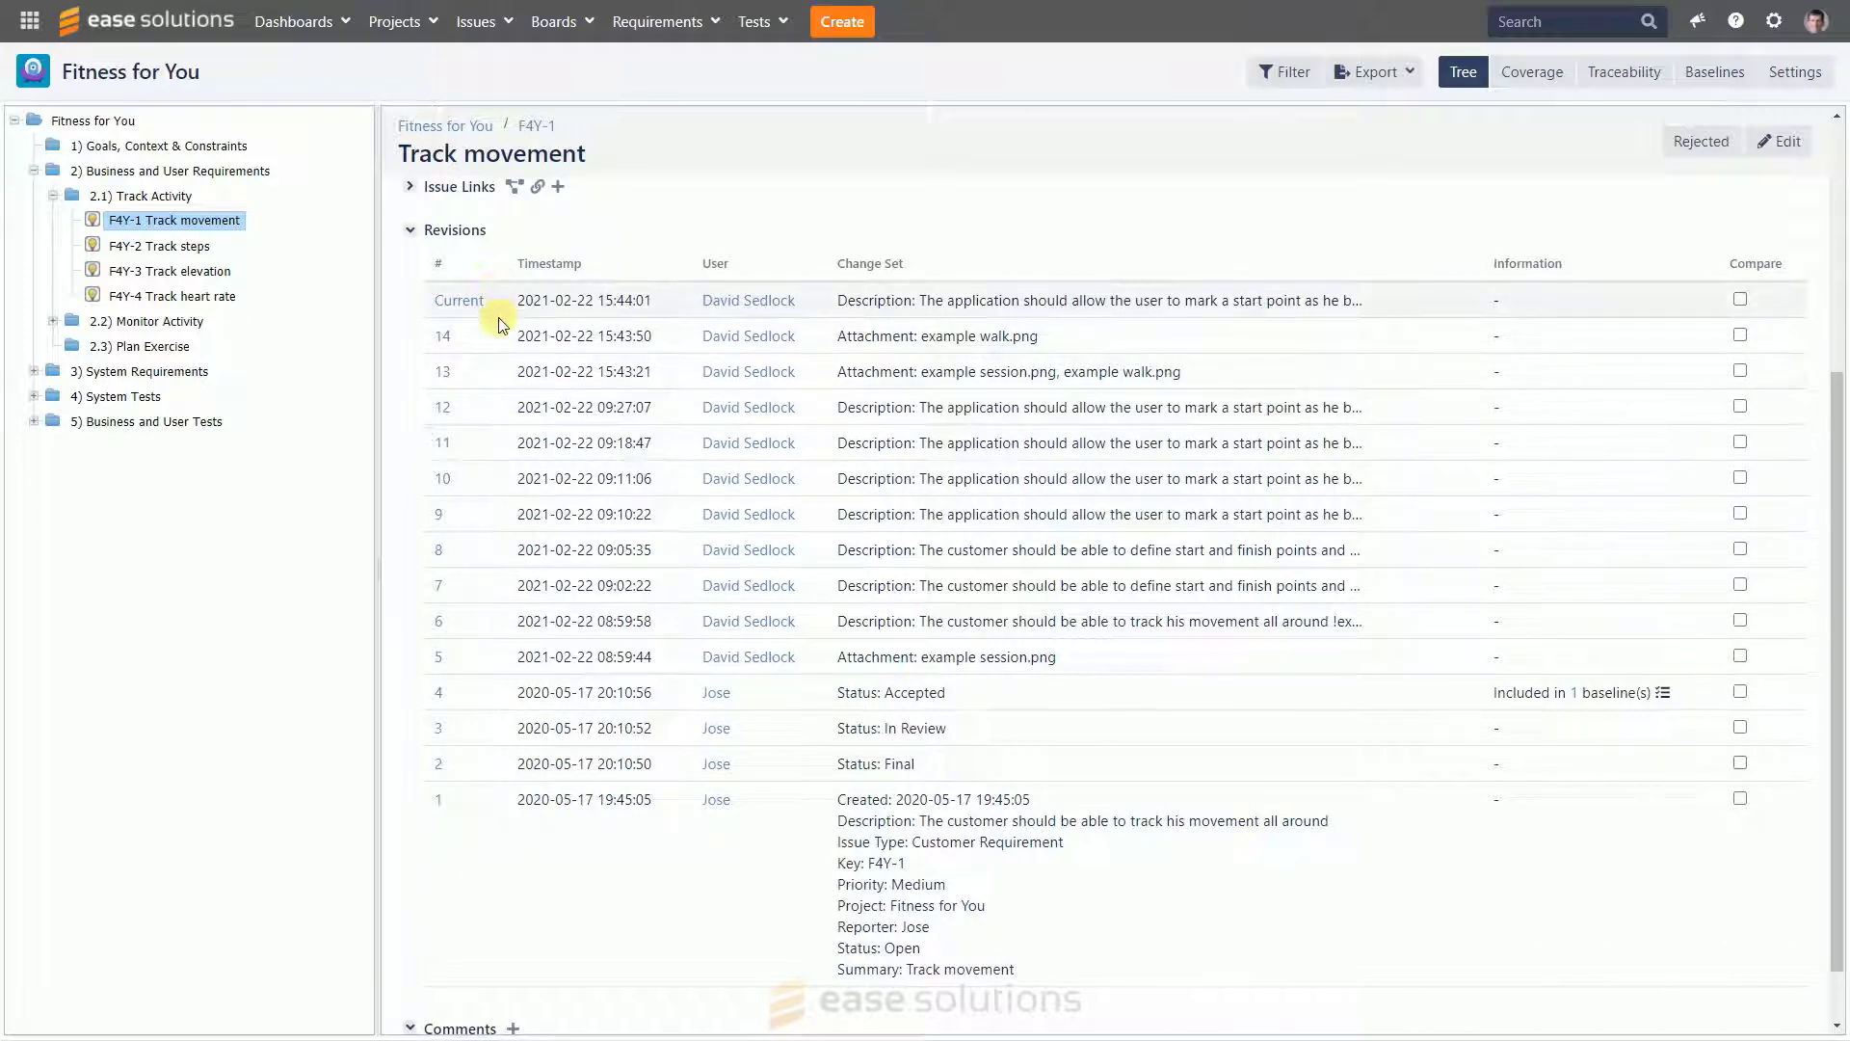
- View revision 12's details, then list the baselines that include revision 4
left_click(443, 410)
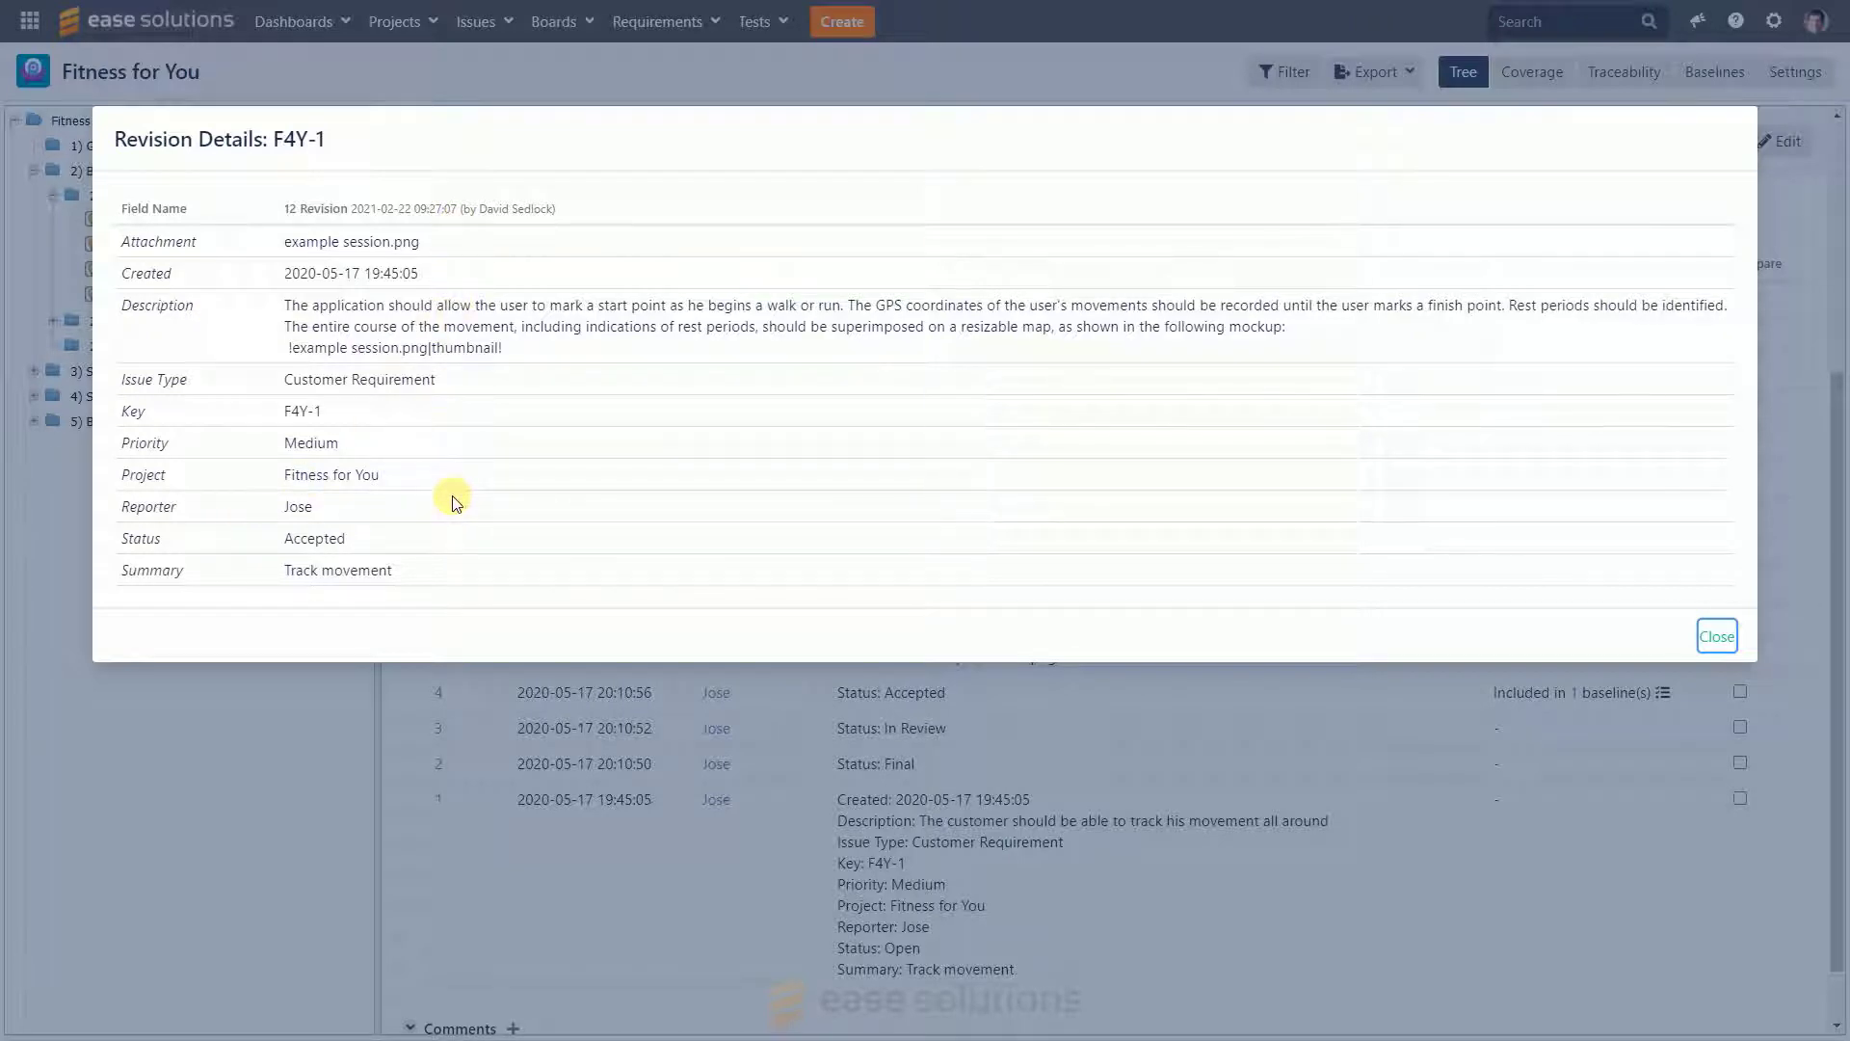
left_click(1718, 637)
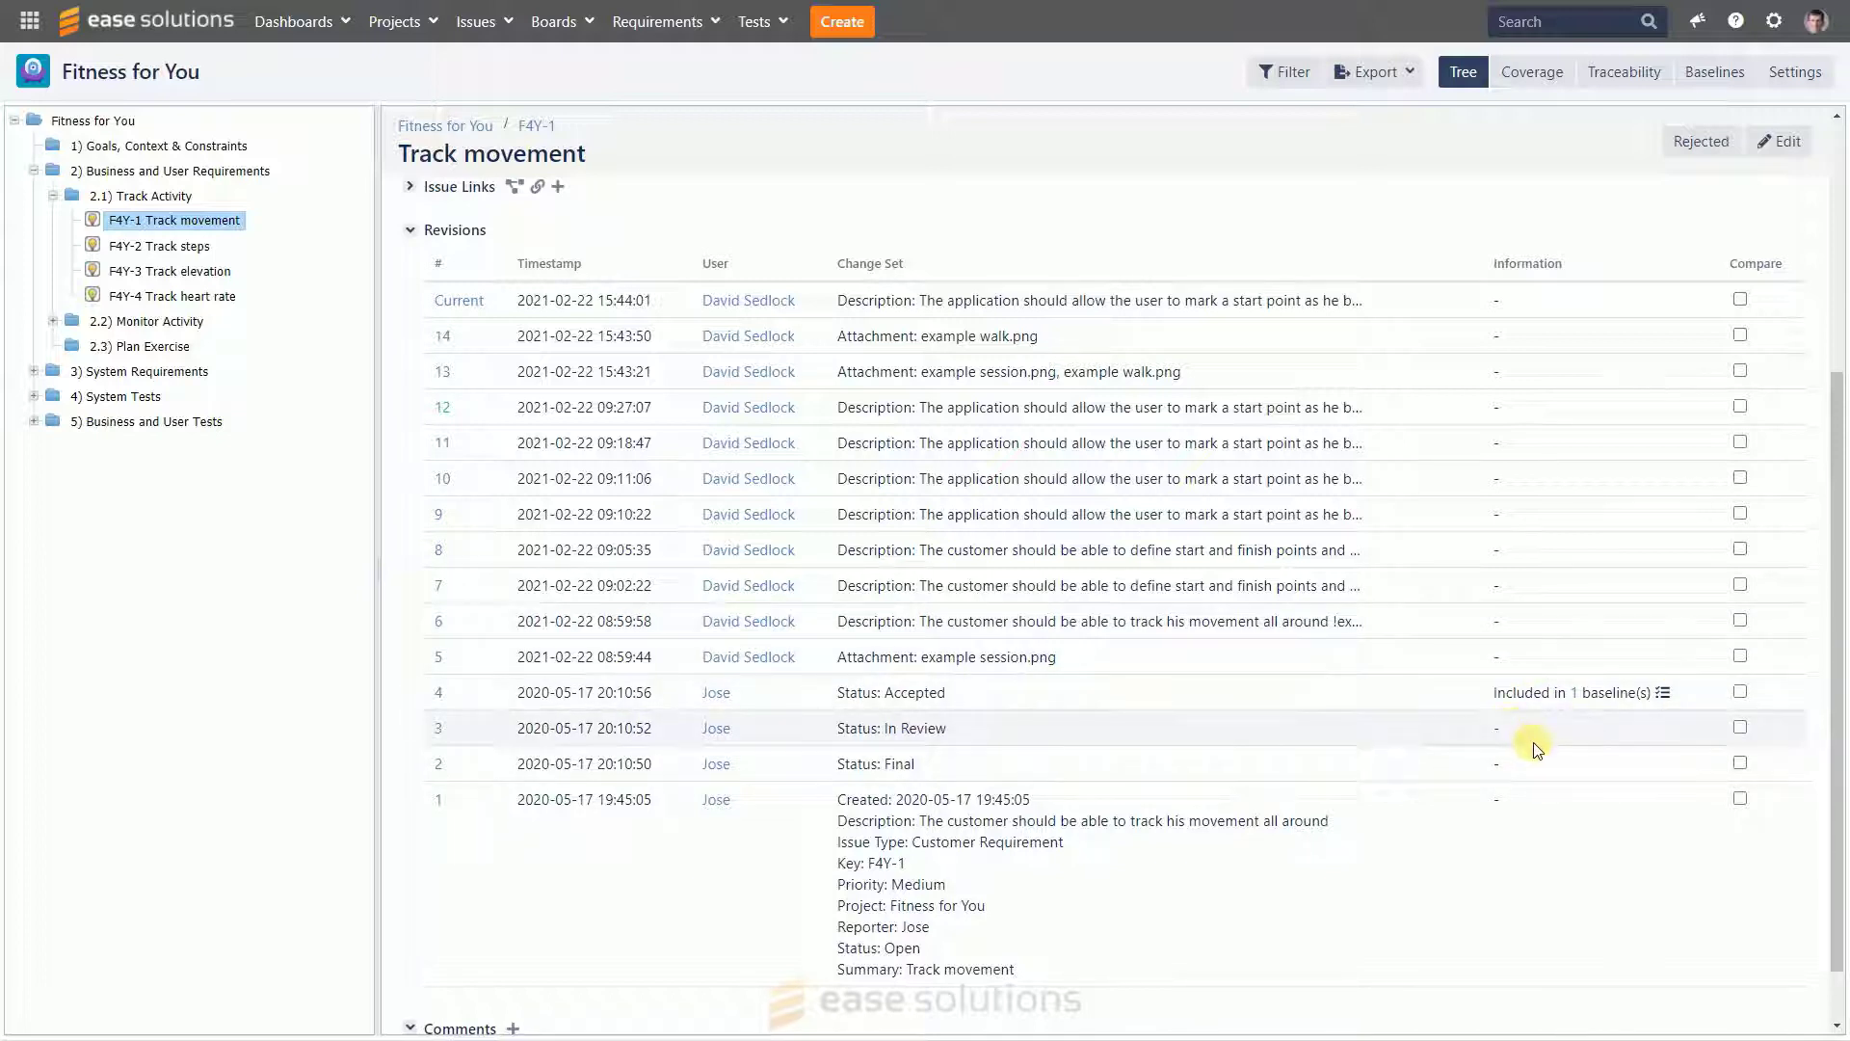
left_click(1574, 698)
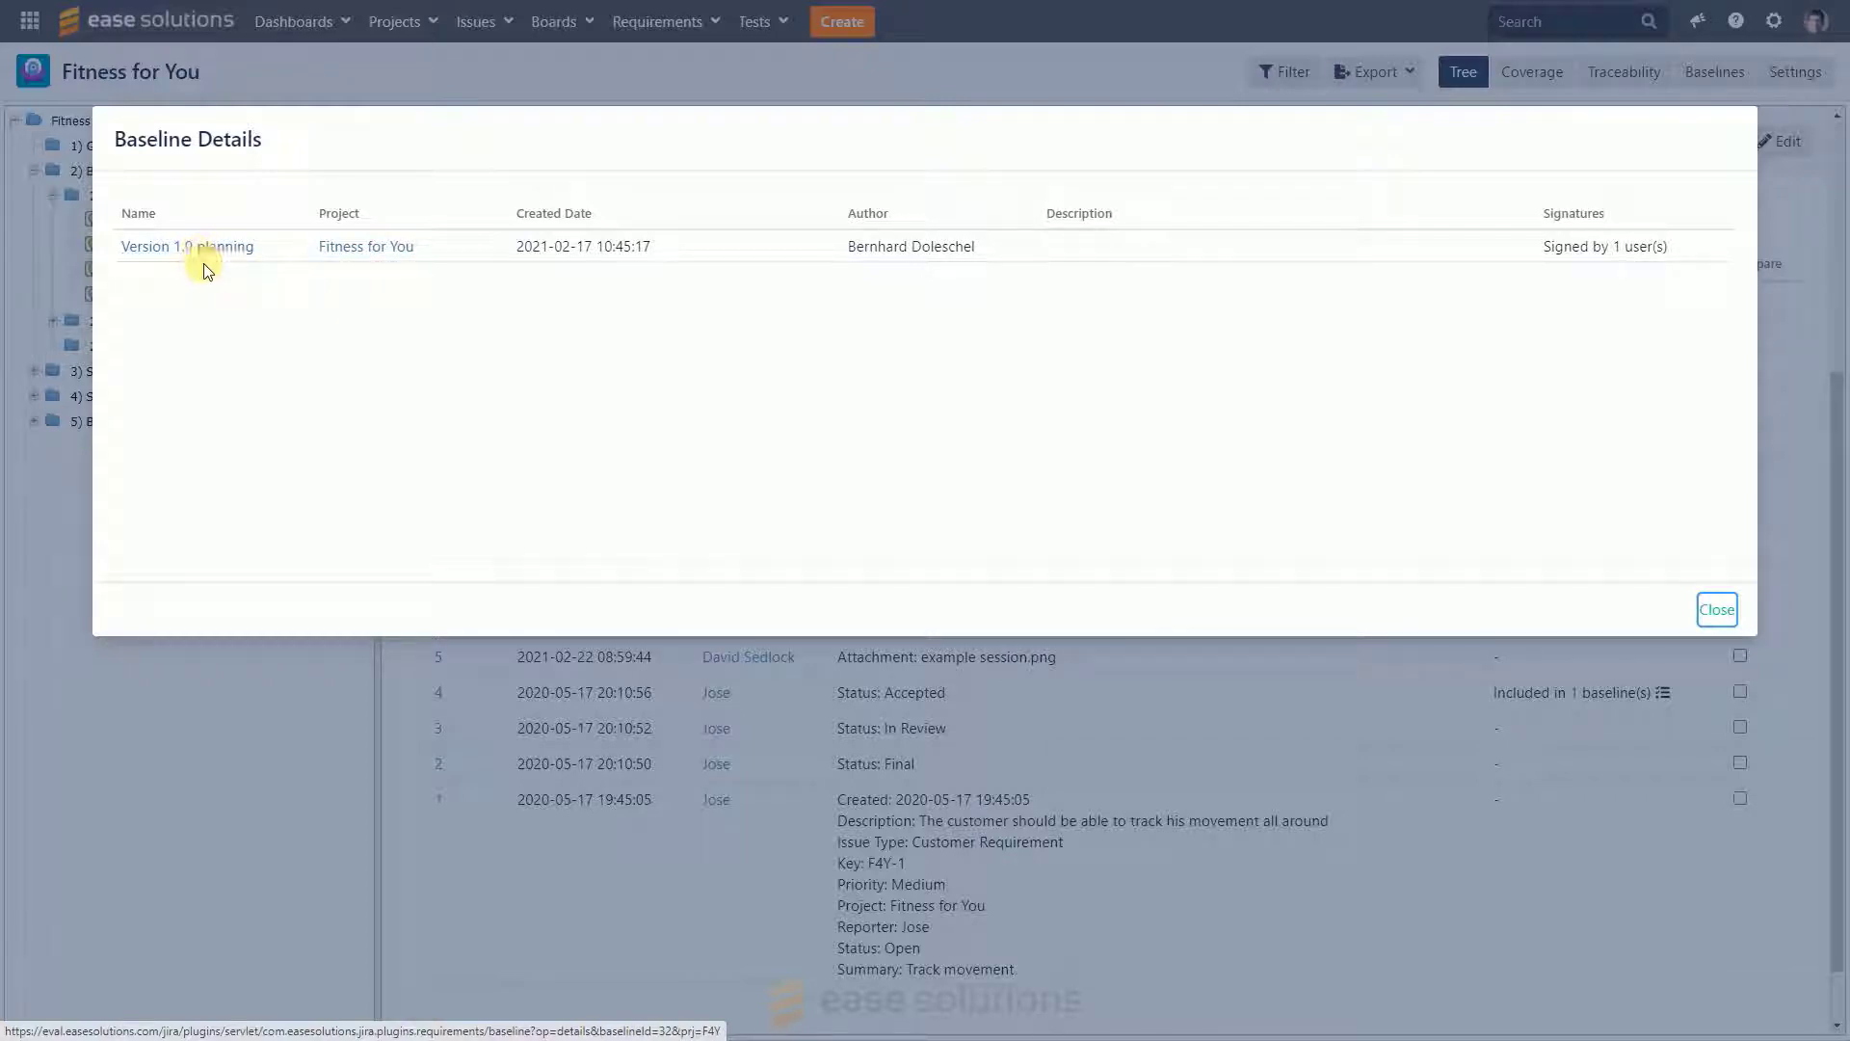
- Close the Baseline Details dialog for revision 4
left_click(1722, 609)
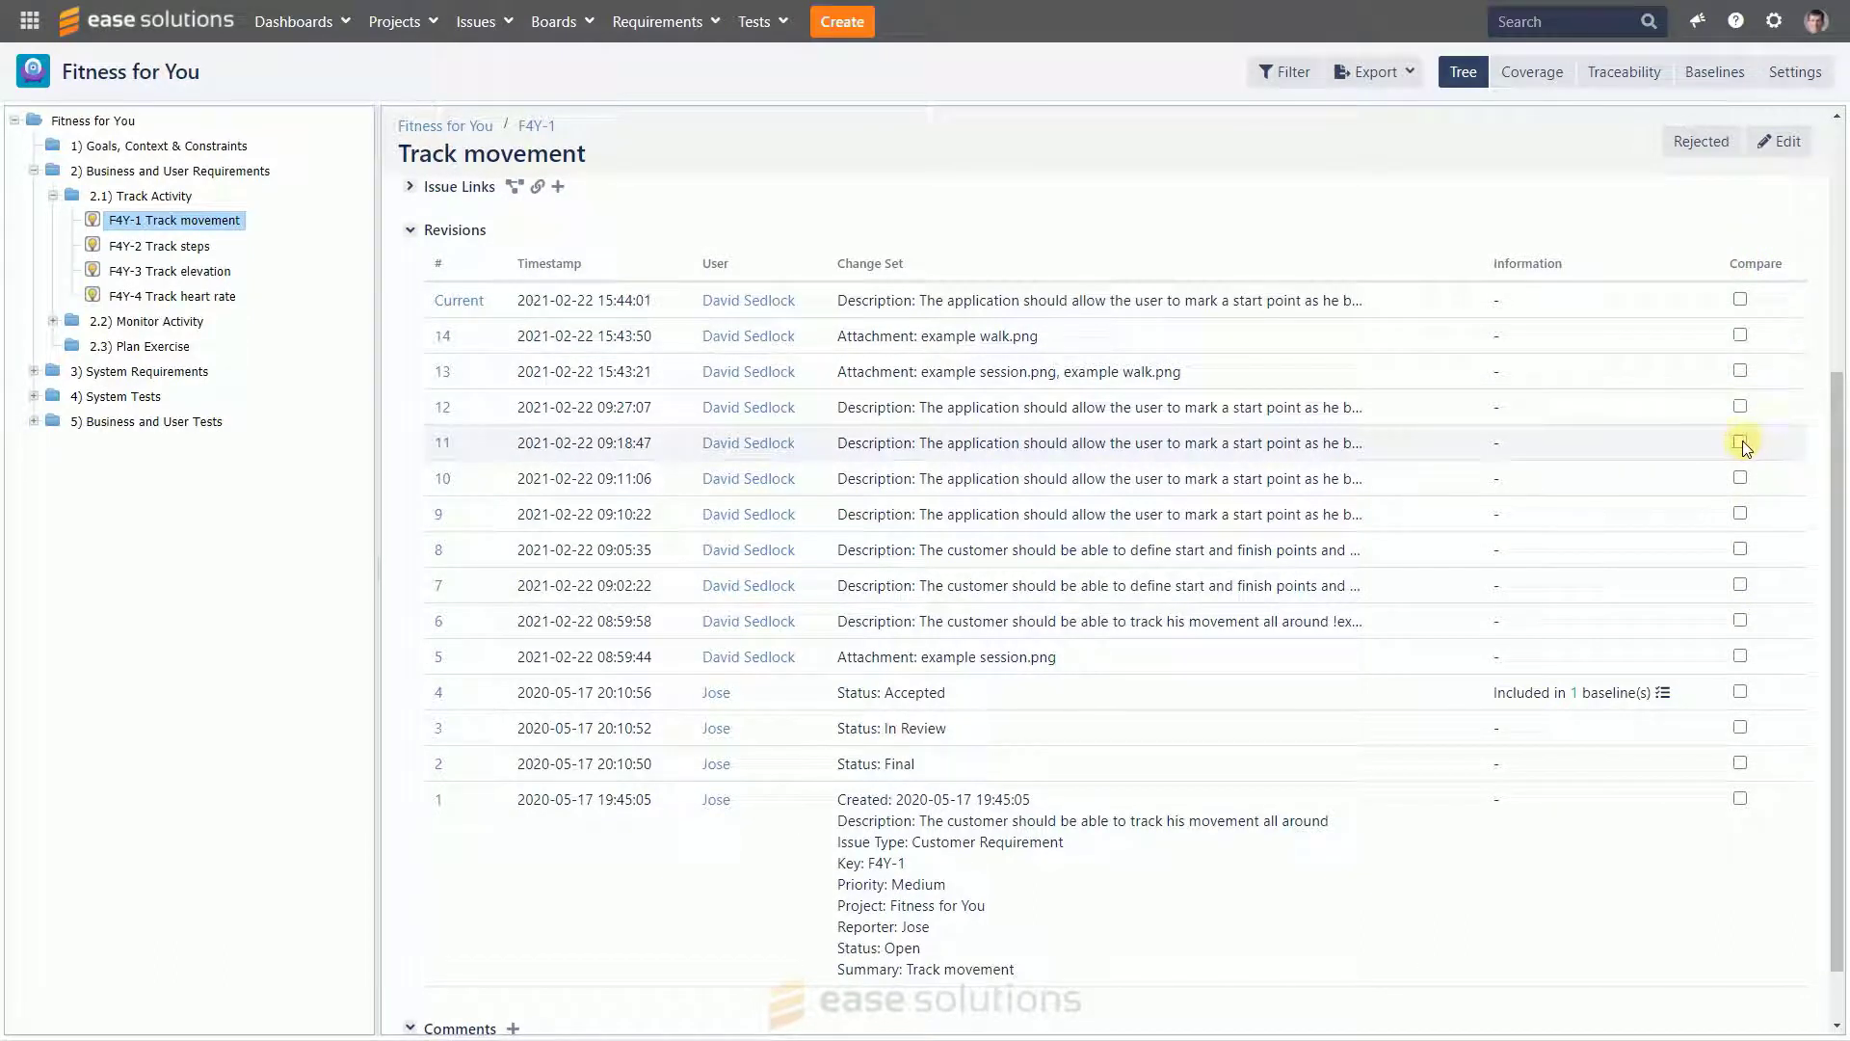
- Select the Current row and revision 5 of F4Y-1 for comparison
left_click(1738, 299)
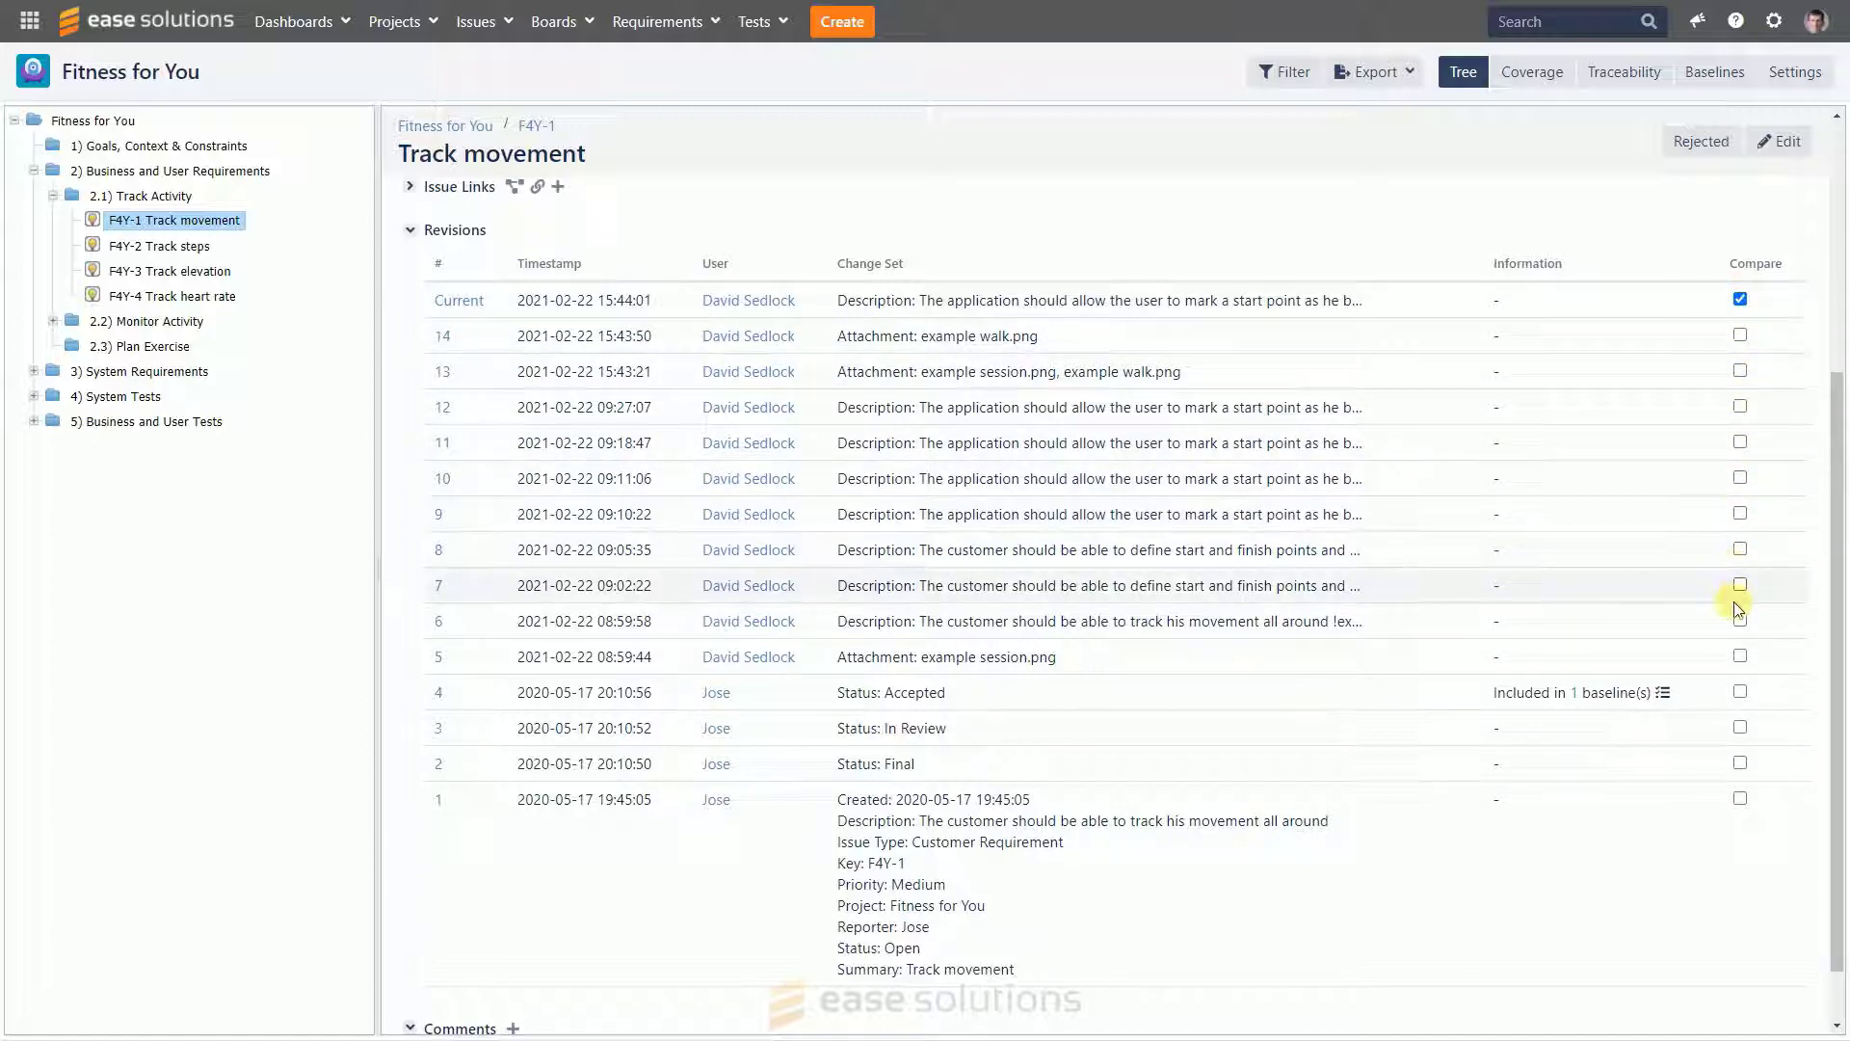
left_click(1739, 658)
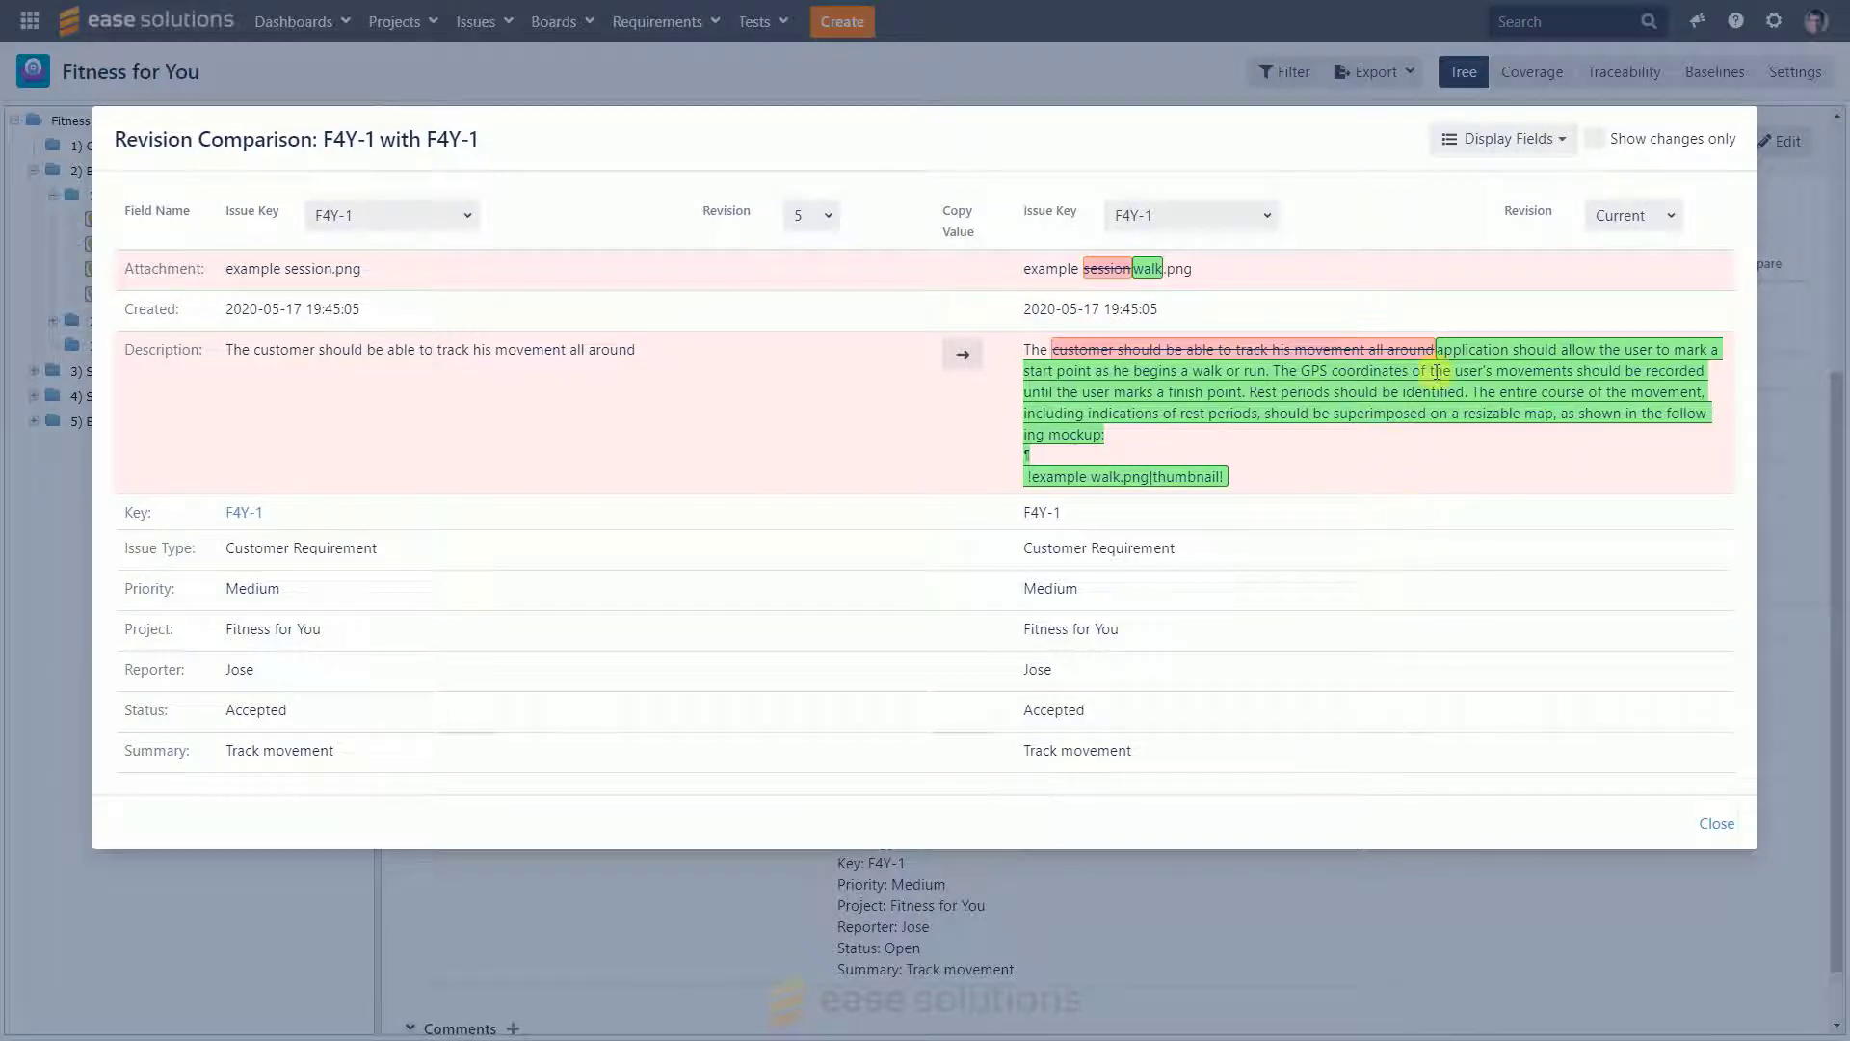
- Remove Created, Issue Type and Project from displayed fields and enable Show changes only
left_click(1479, 156)
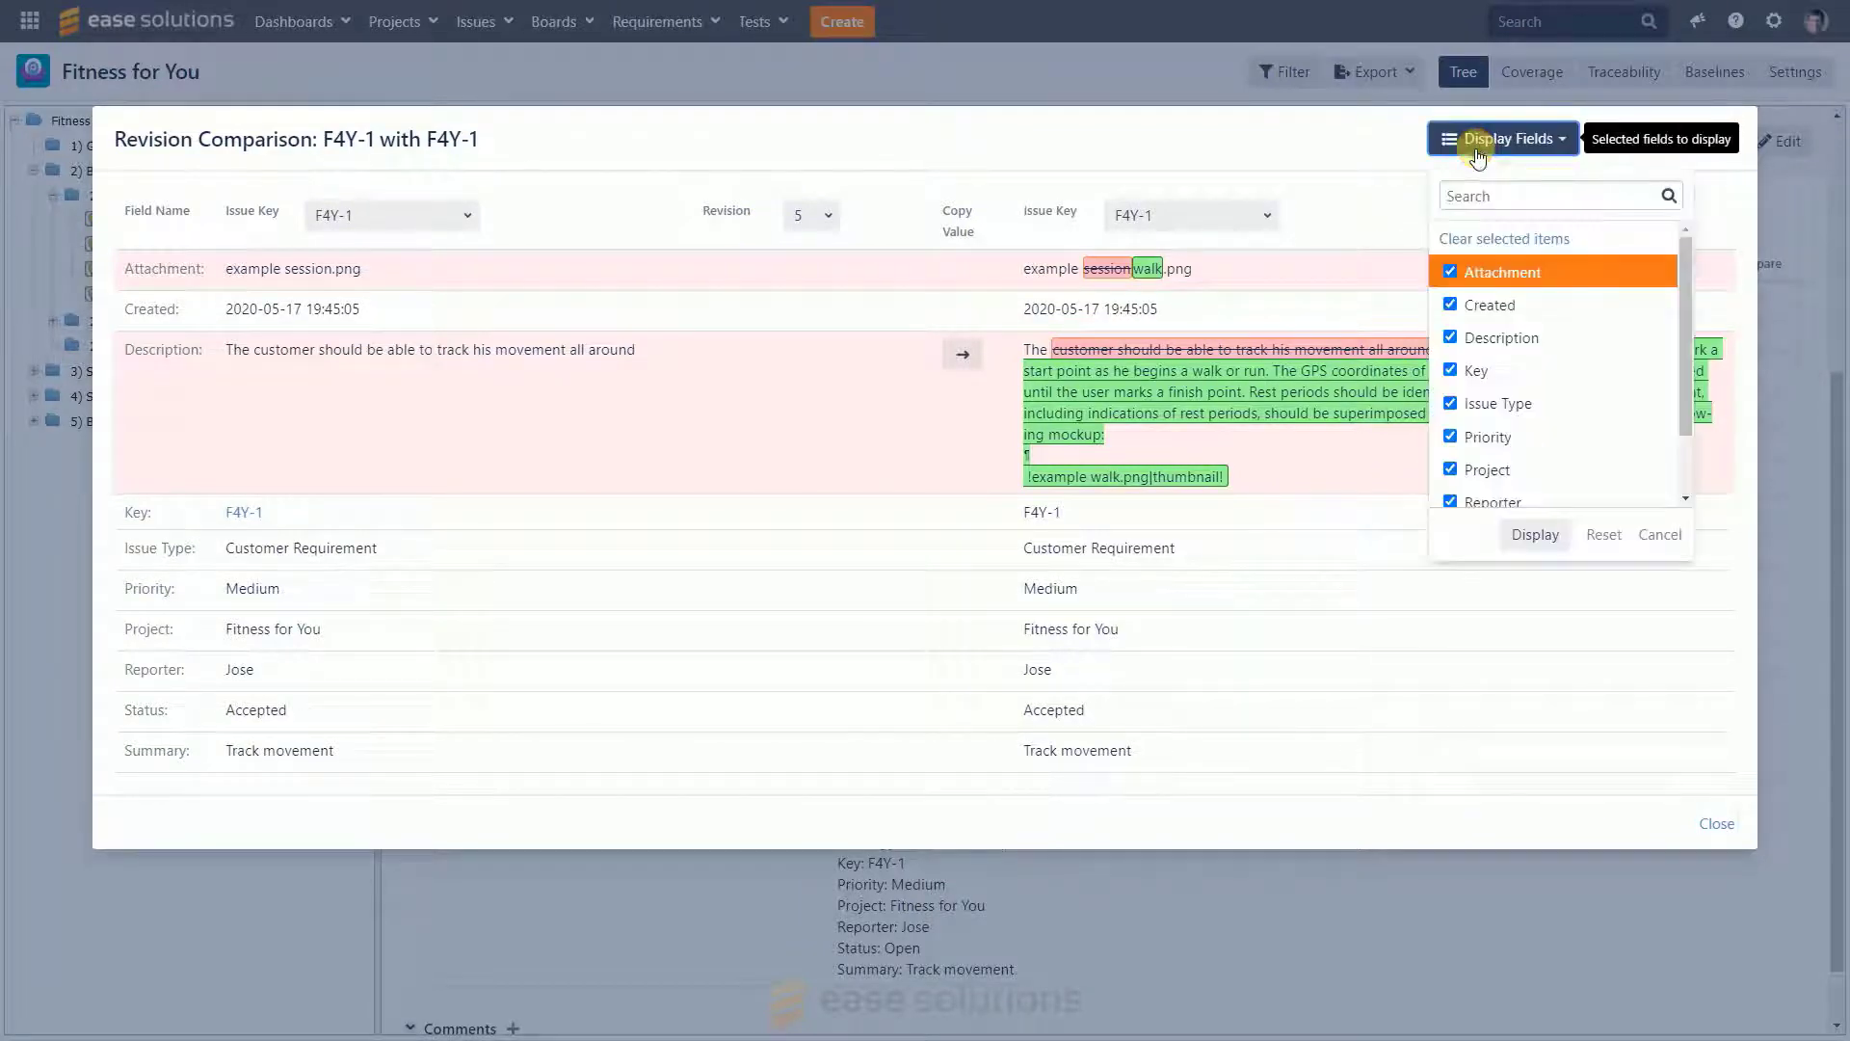
left_click(1477, 311)
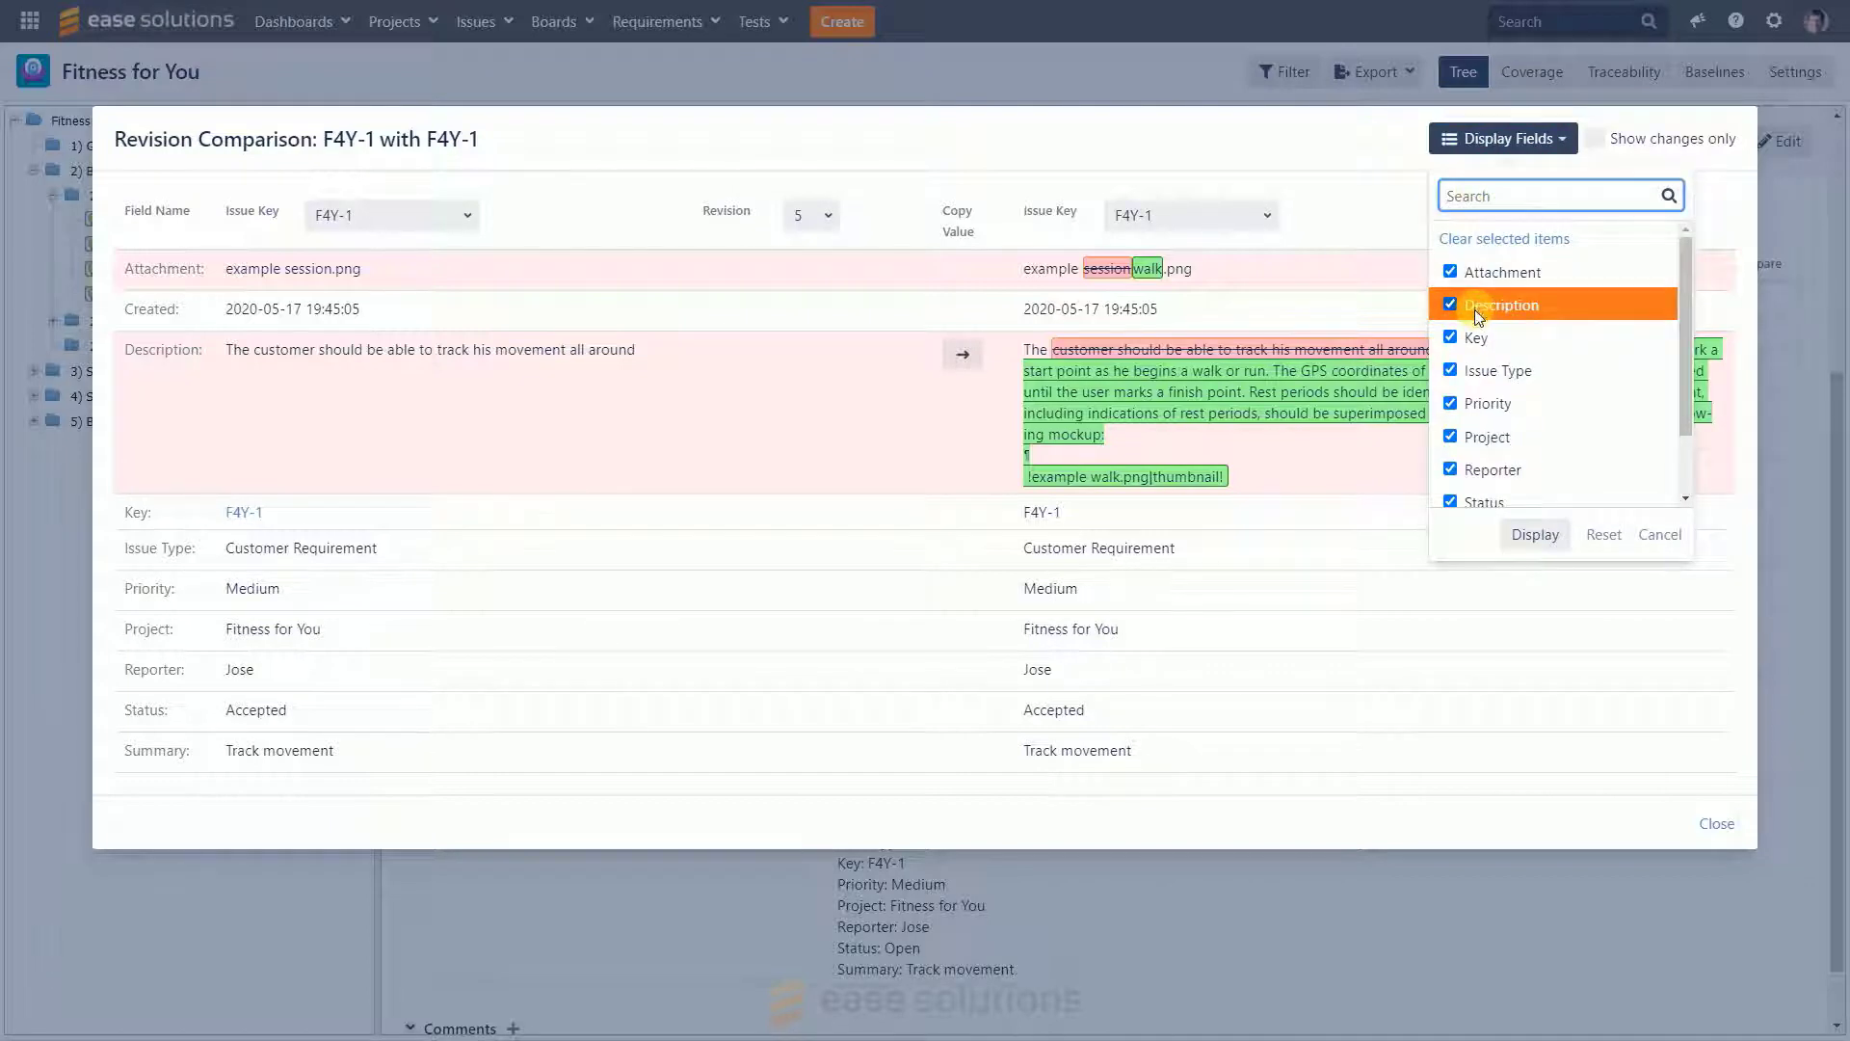
left_click(1479, 383)
left_click(1487, 409)
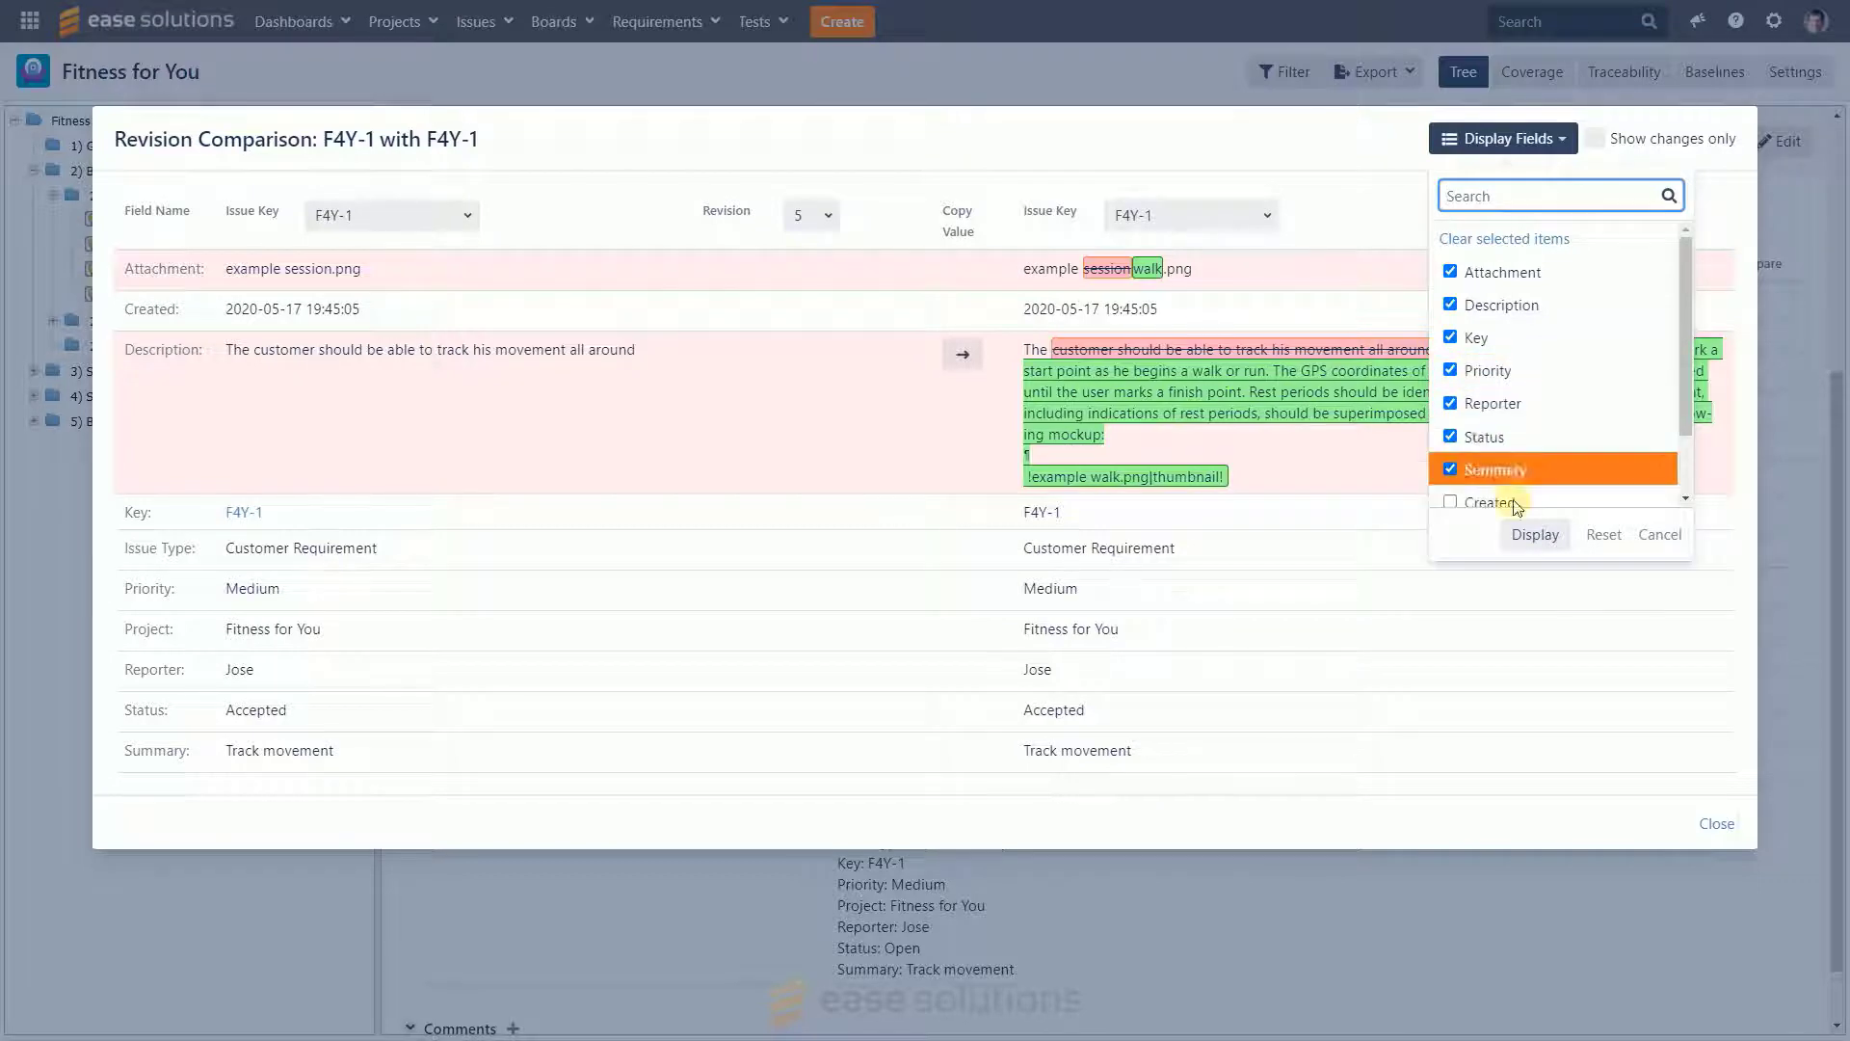
left_click(1535, 534)
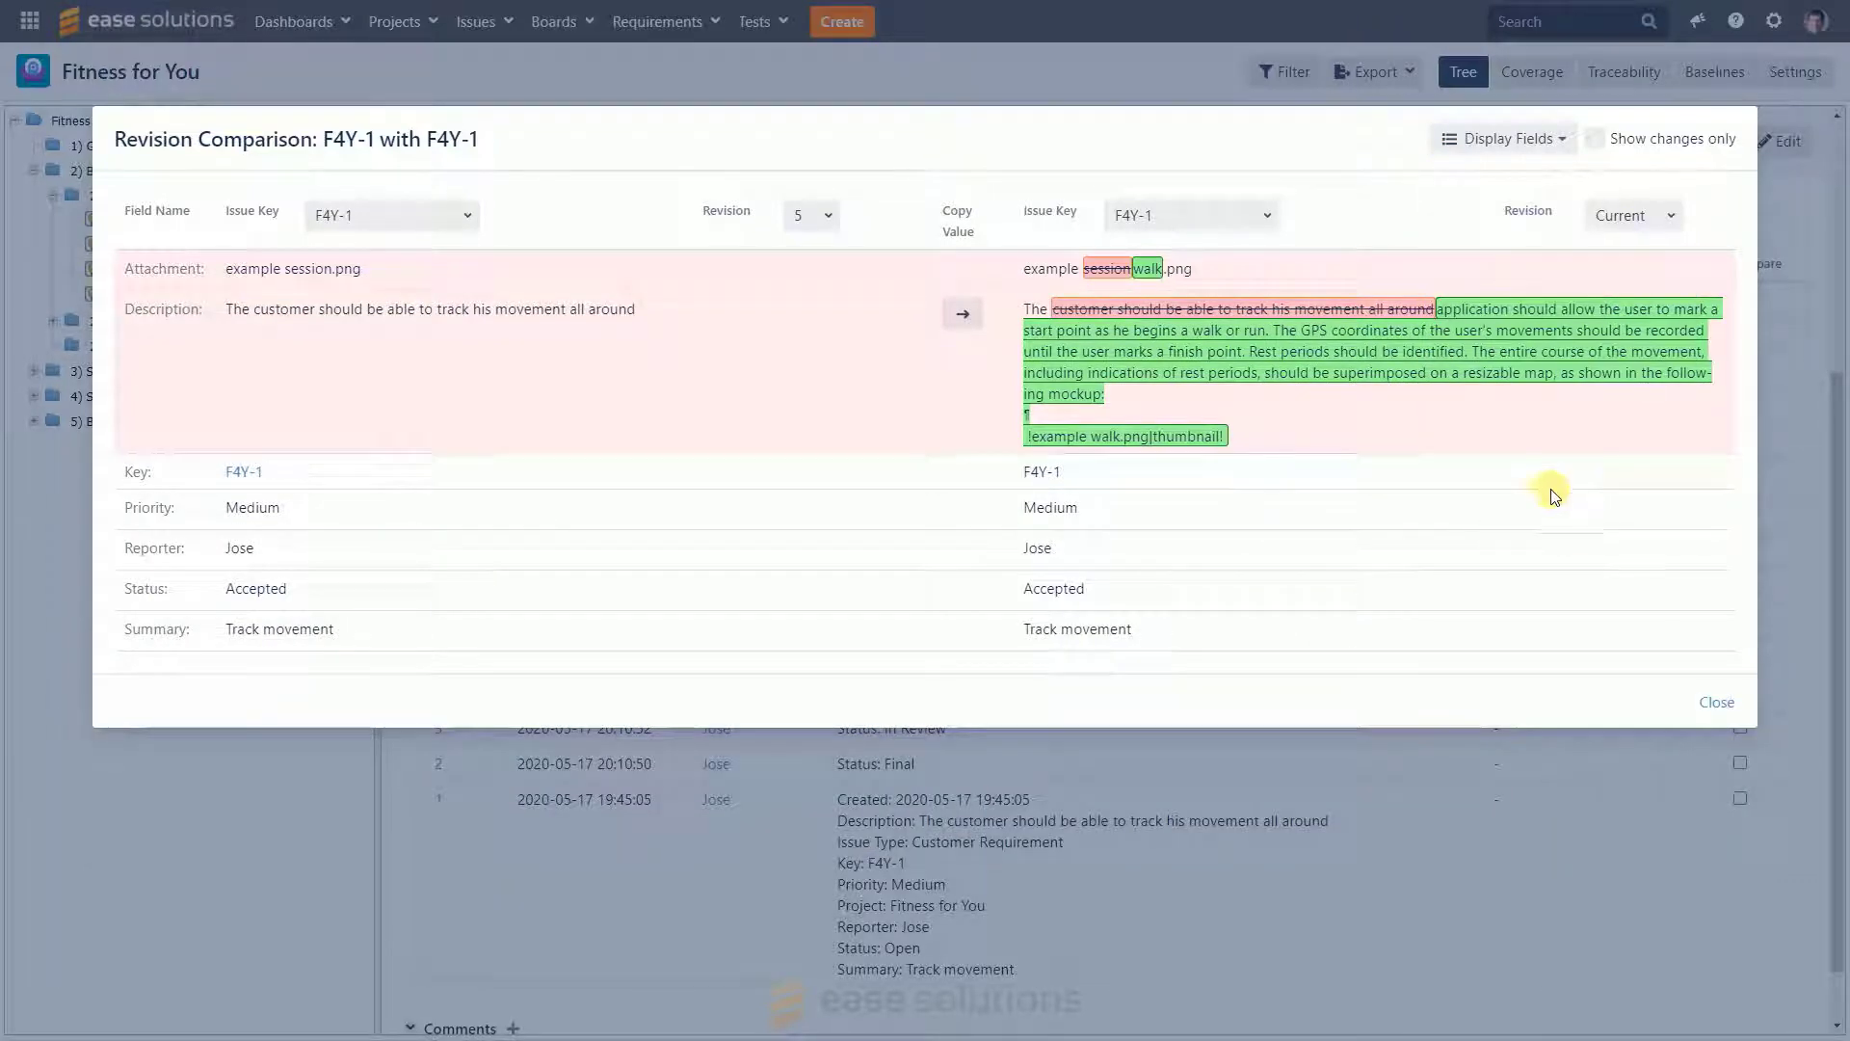
left_click(1596, 139)
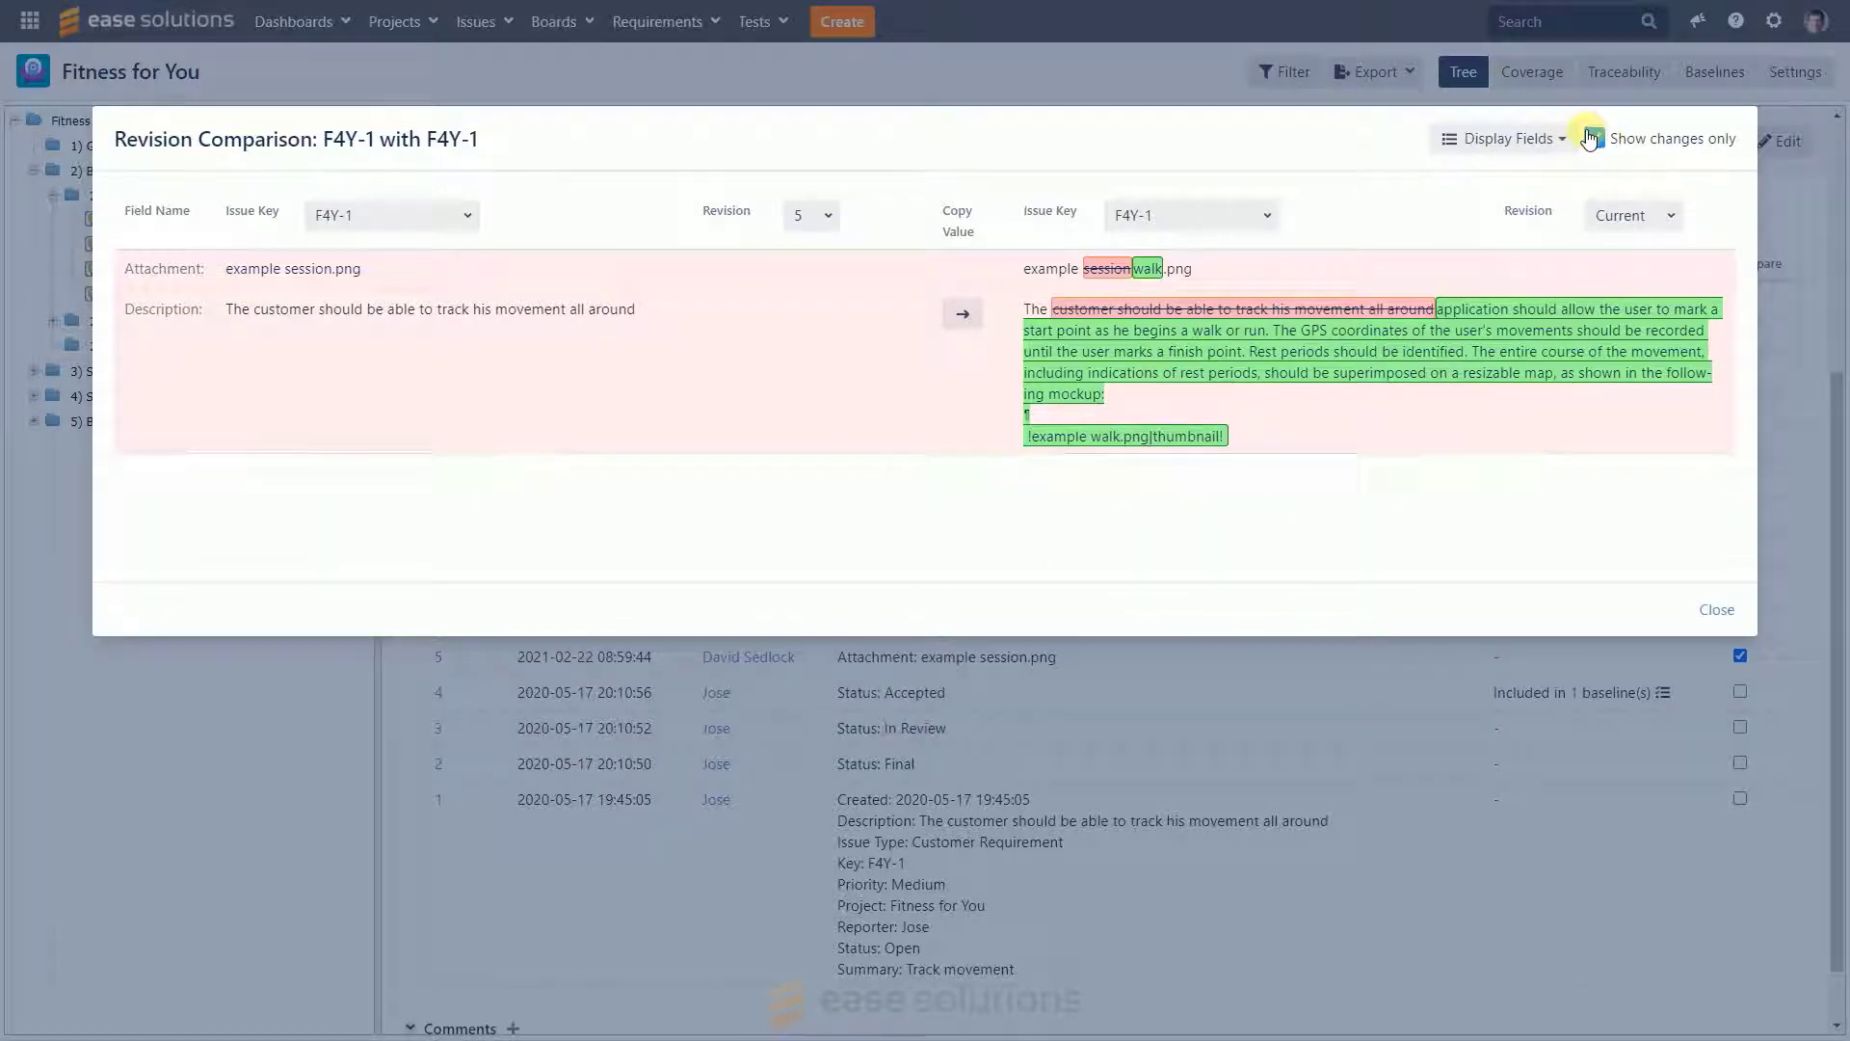
- Set the right-hand comparison to revision 13, then switch its issue to F4Y-2
left_click(1634, 225)
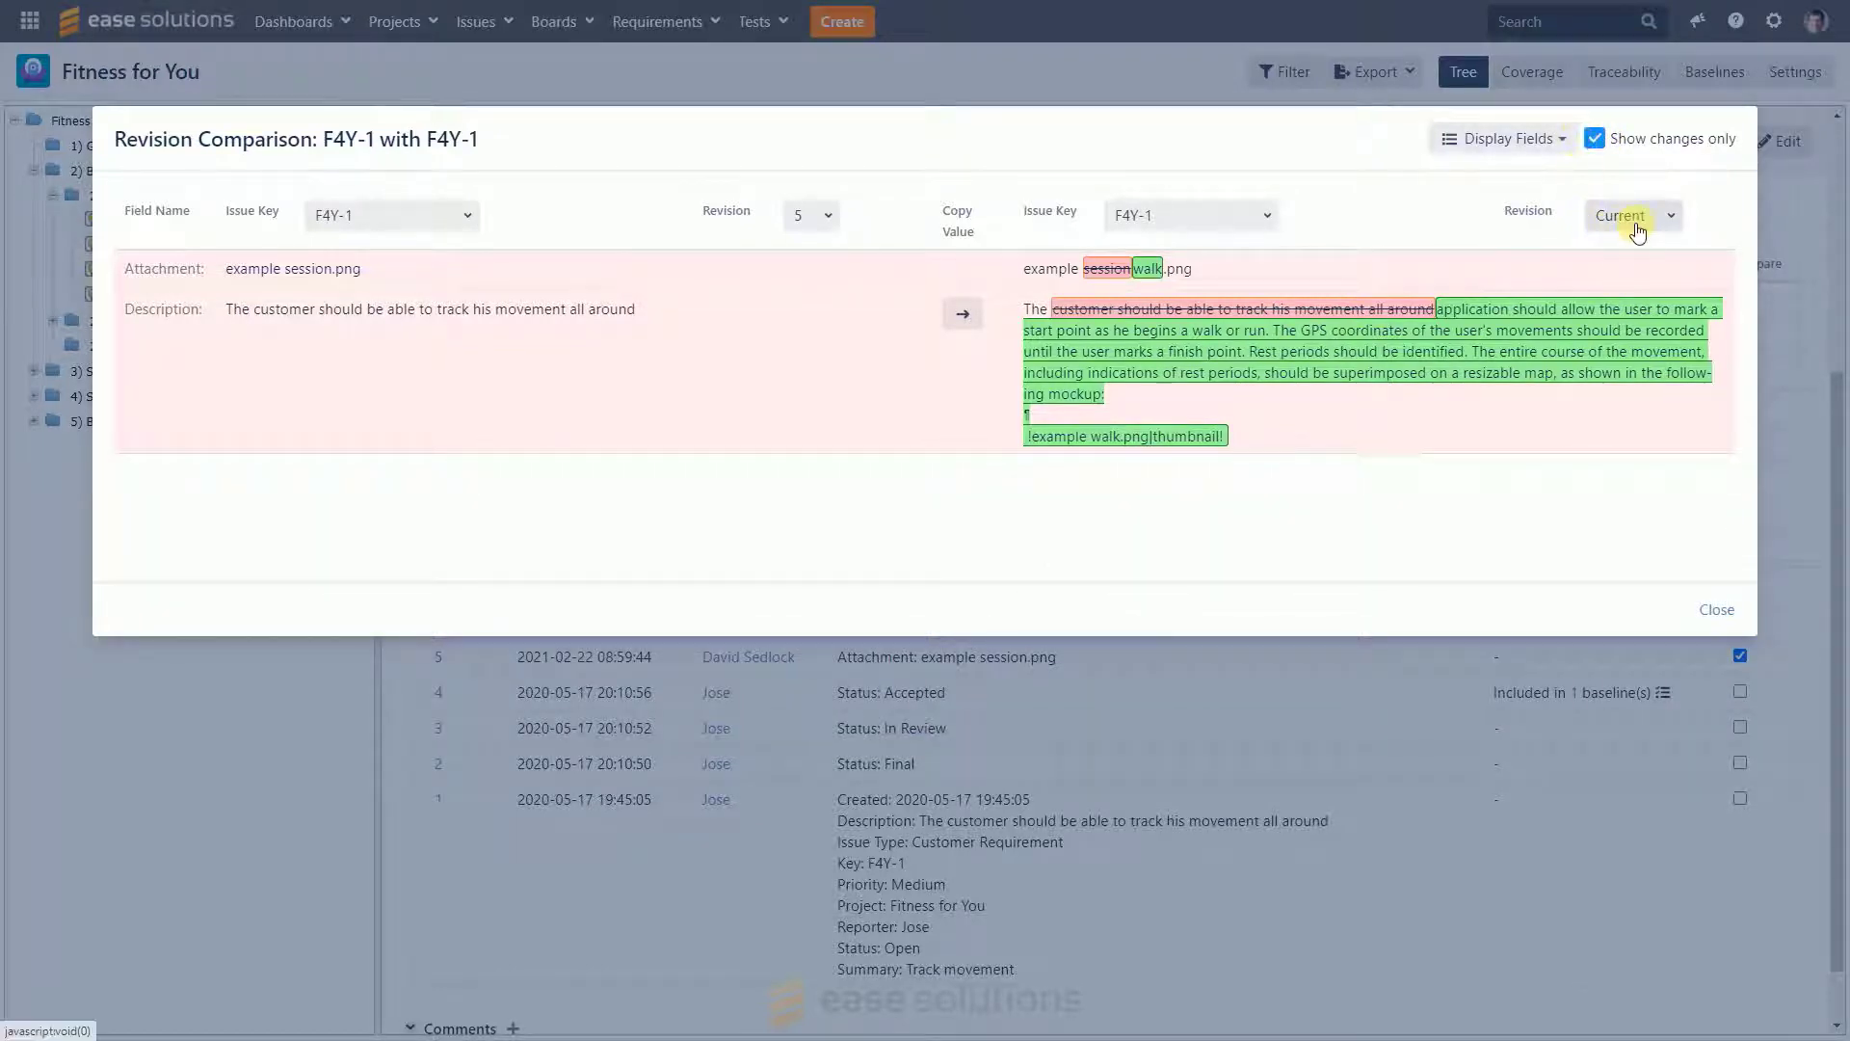
left_click(1635, 225)
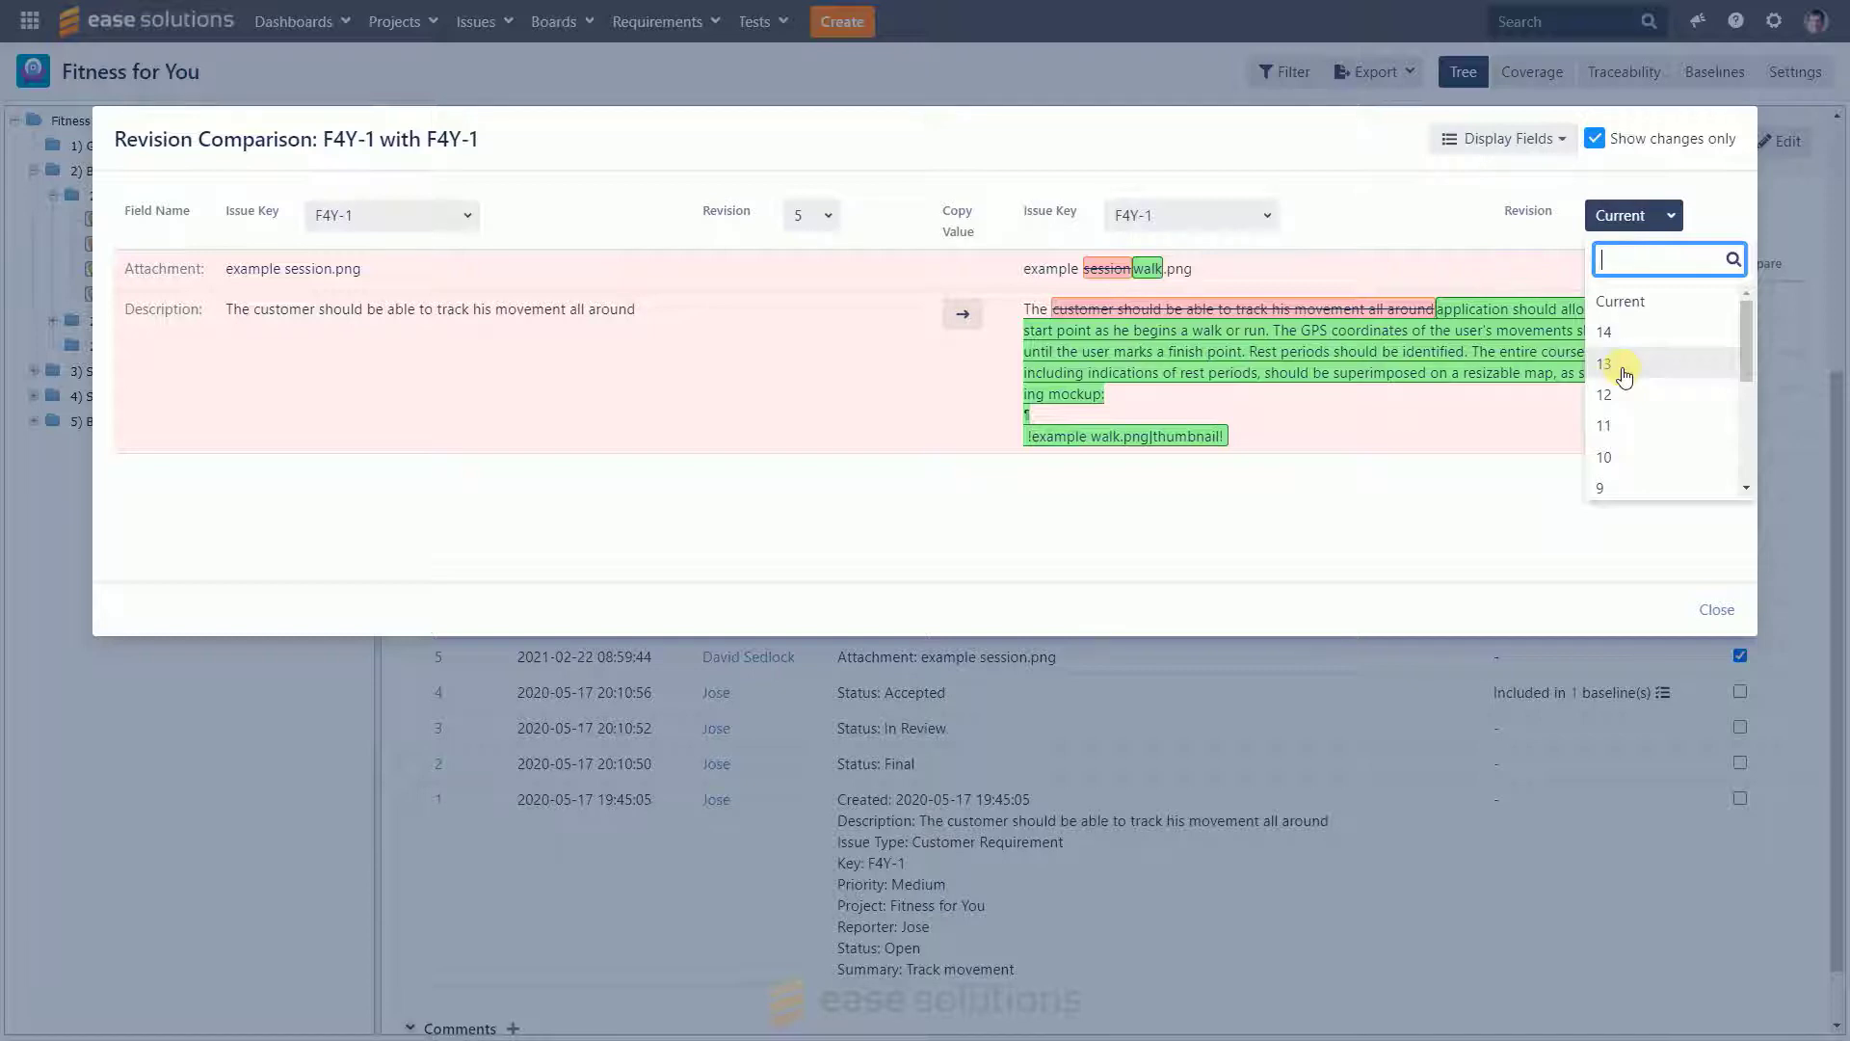
left_click(1626, 375)
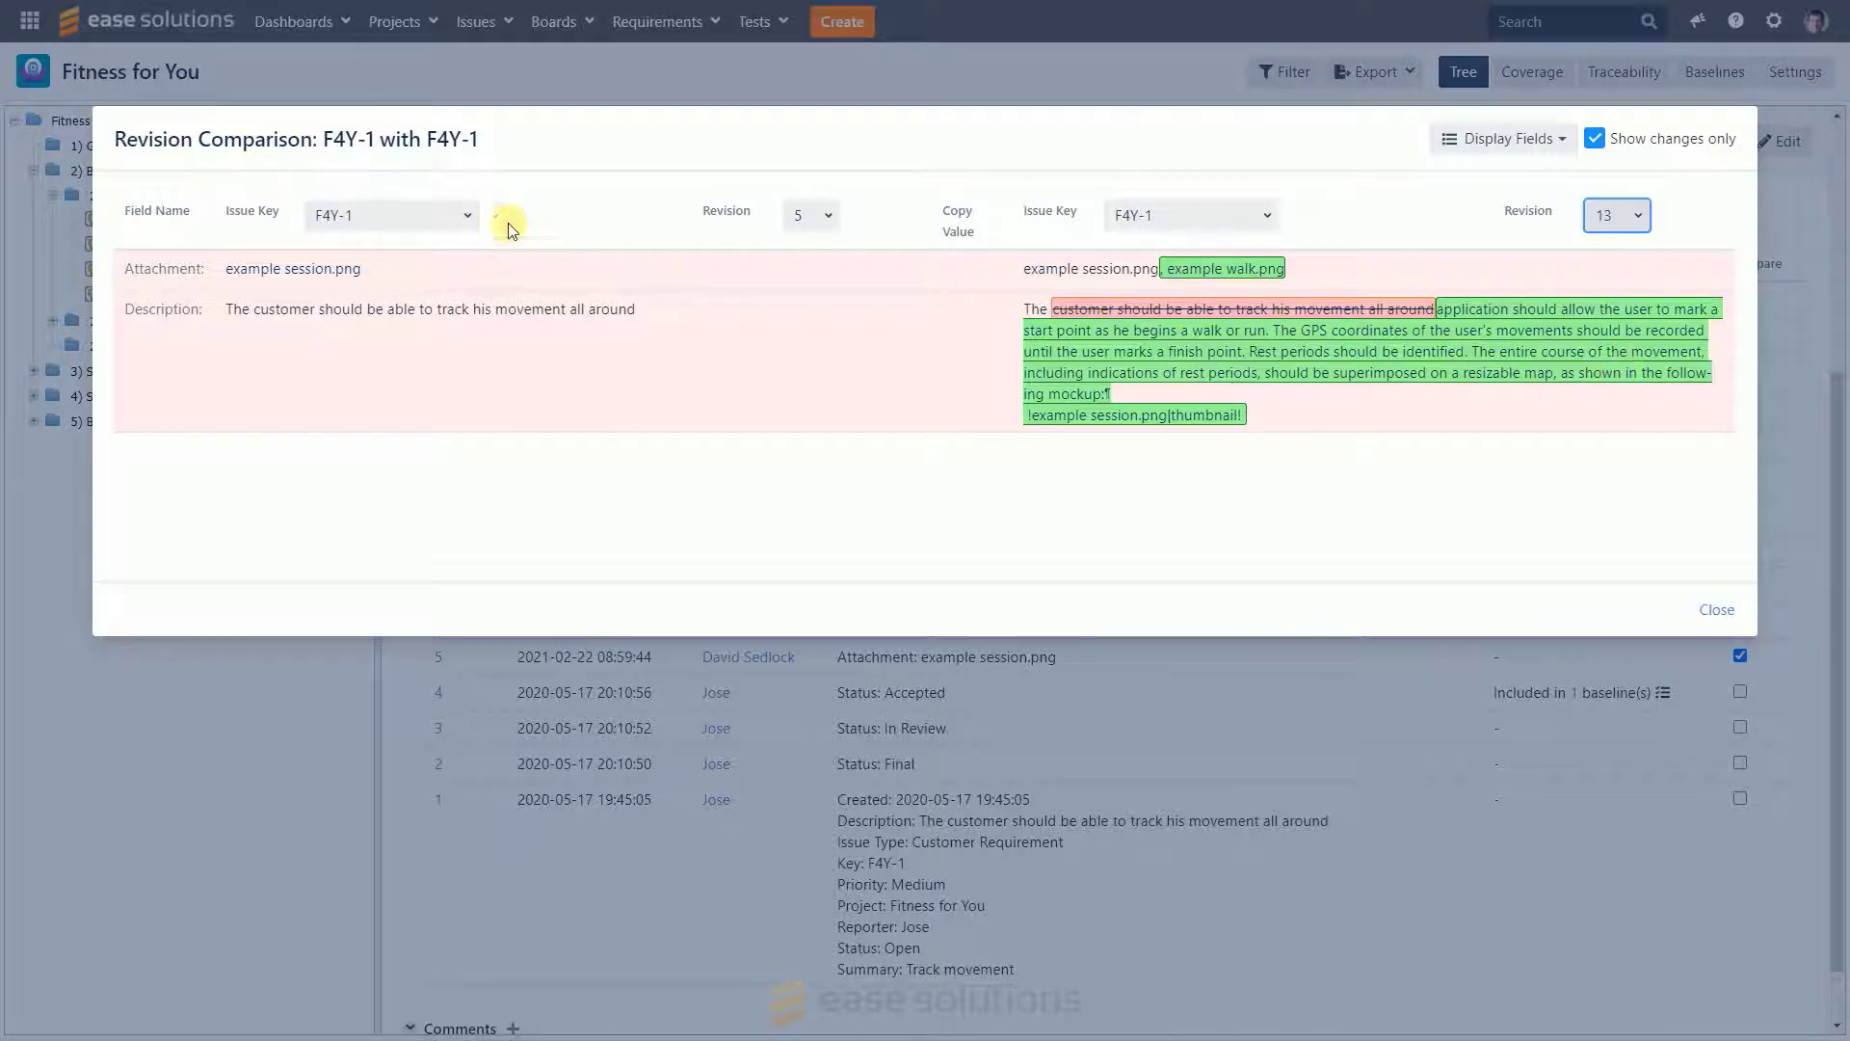
left_click(1184, 220)
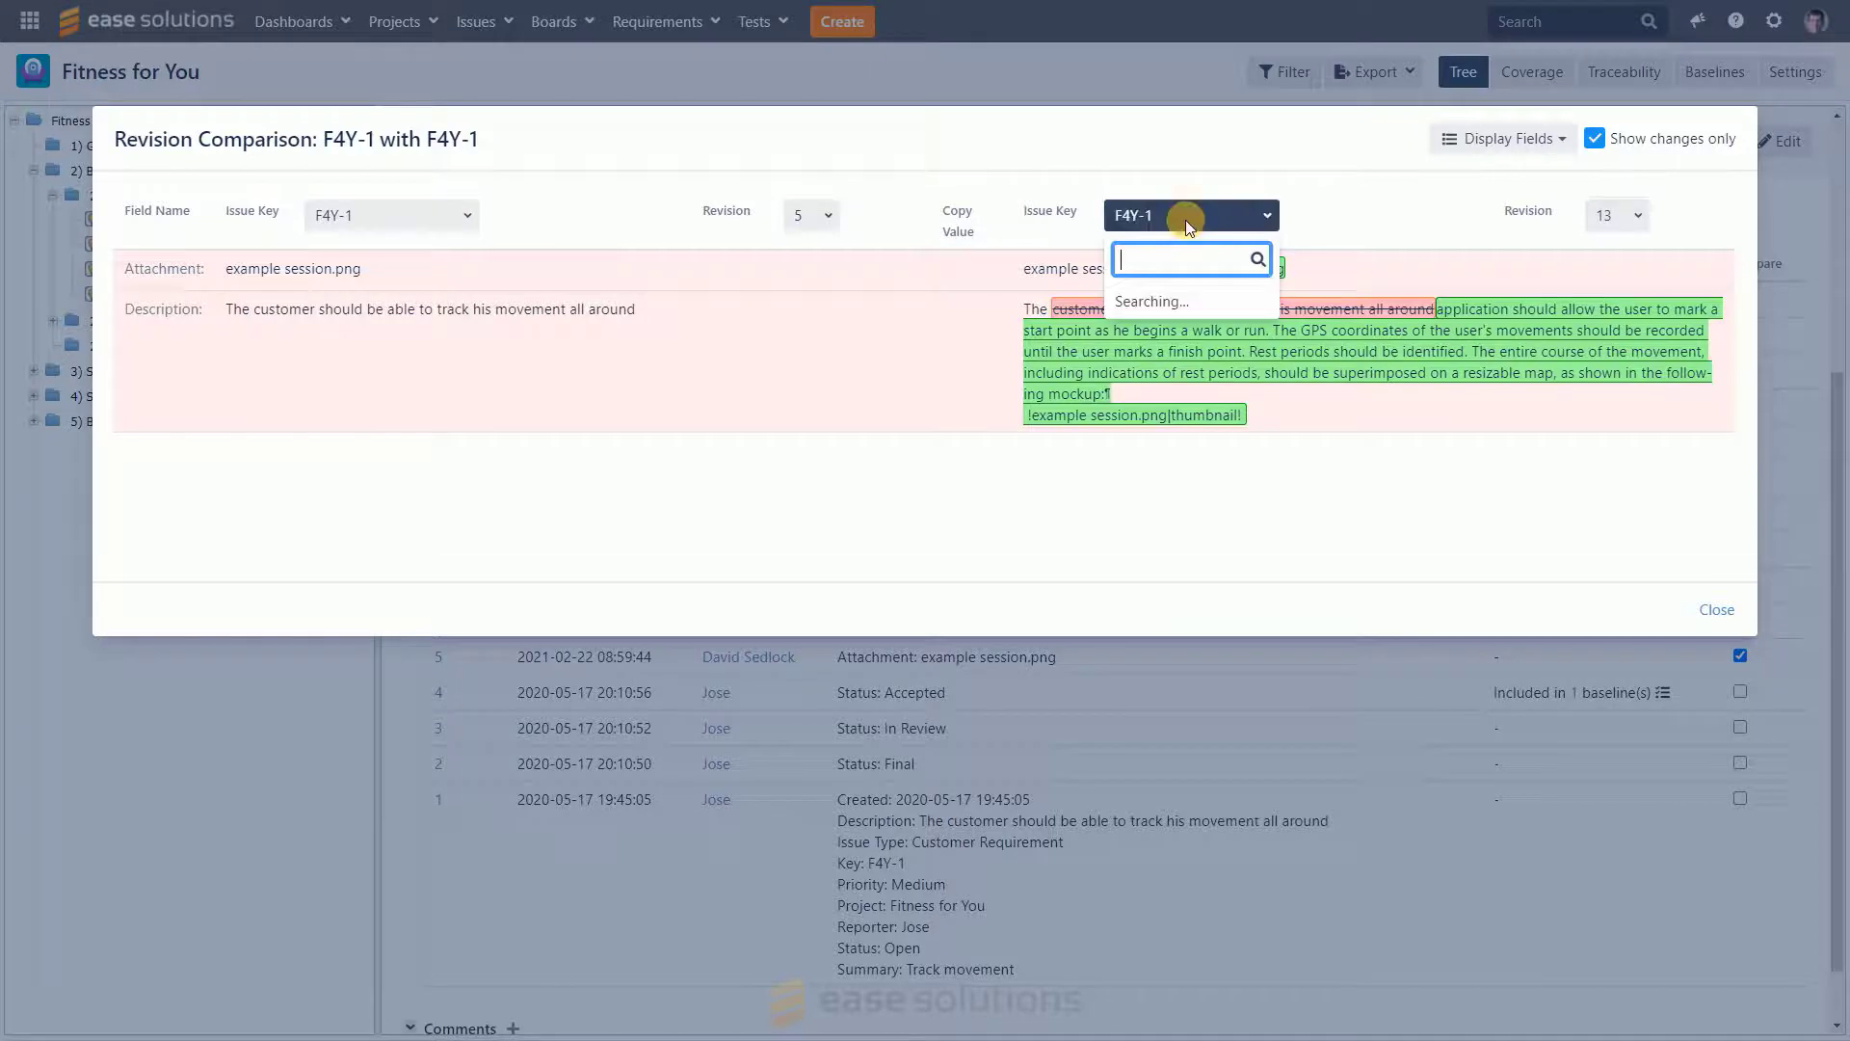
type("f")
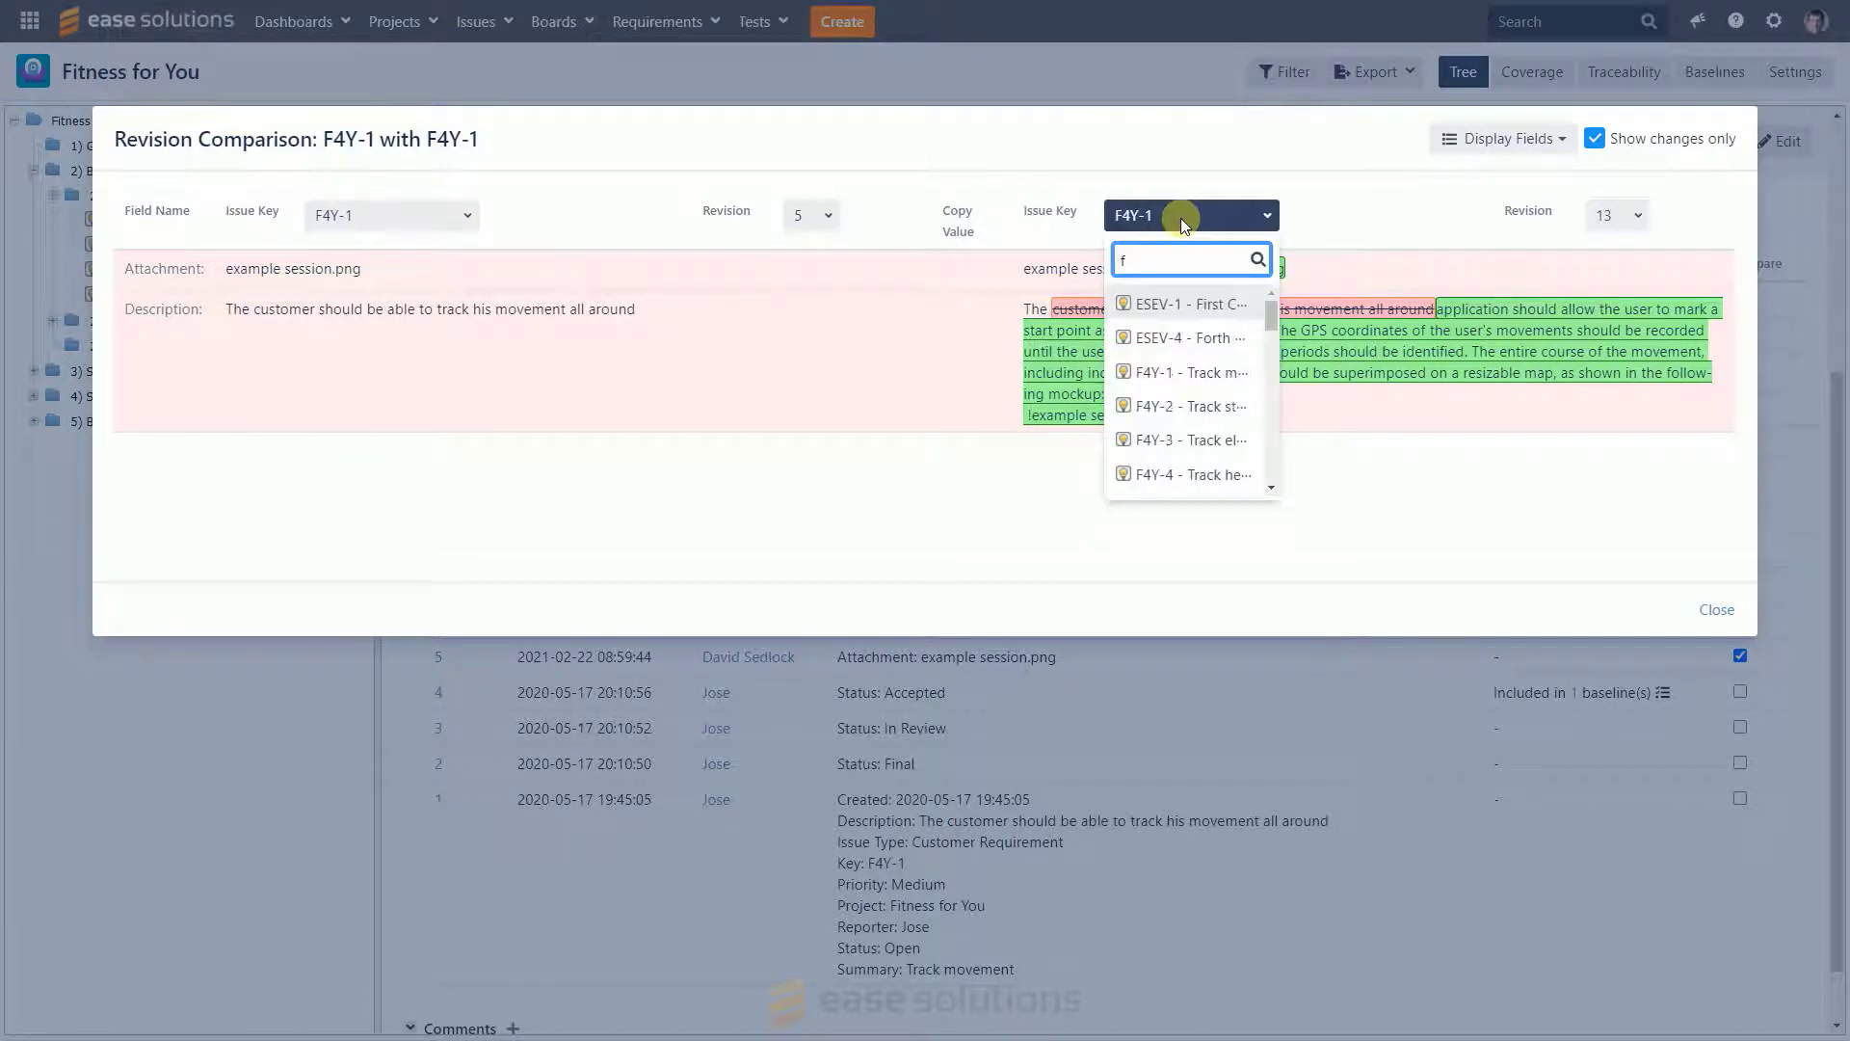
type("4y")
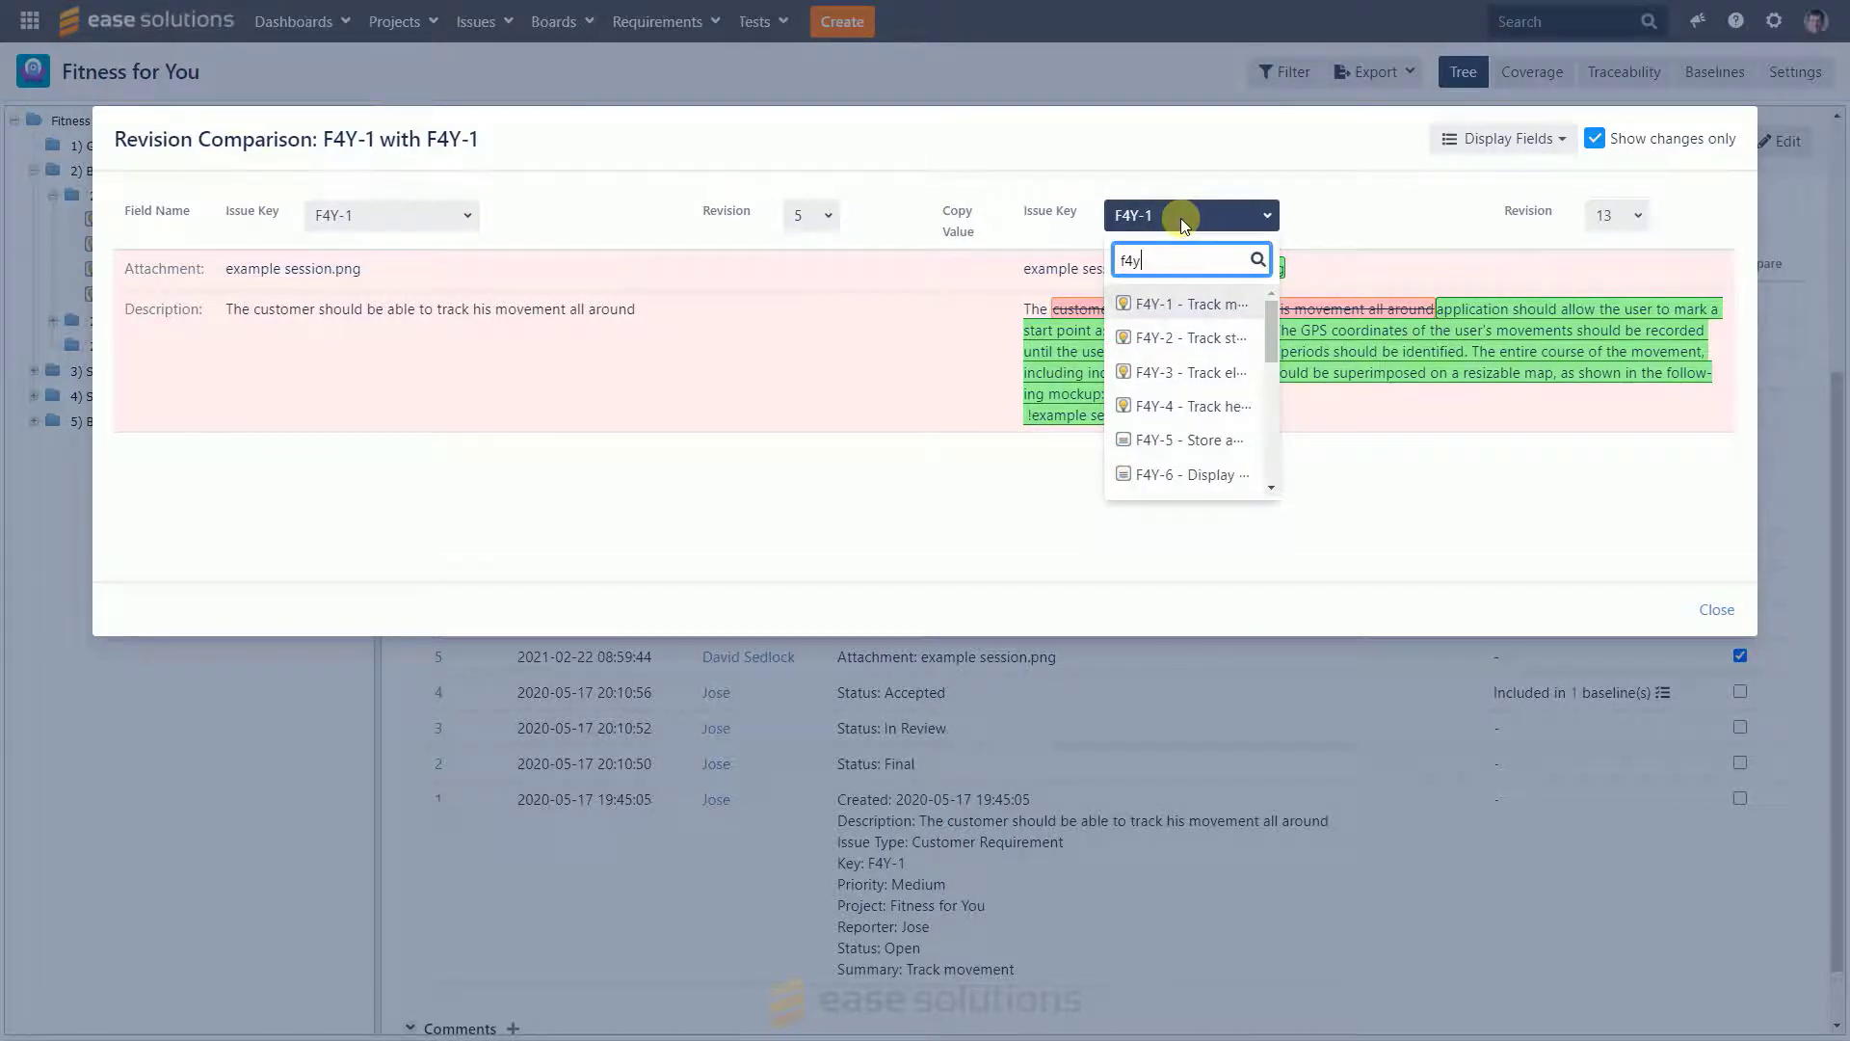
key("Down")
left_click(1188, 336)
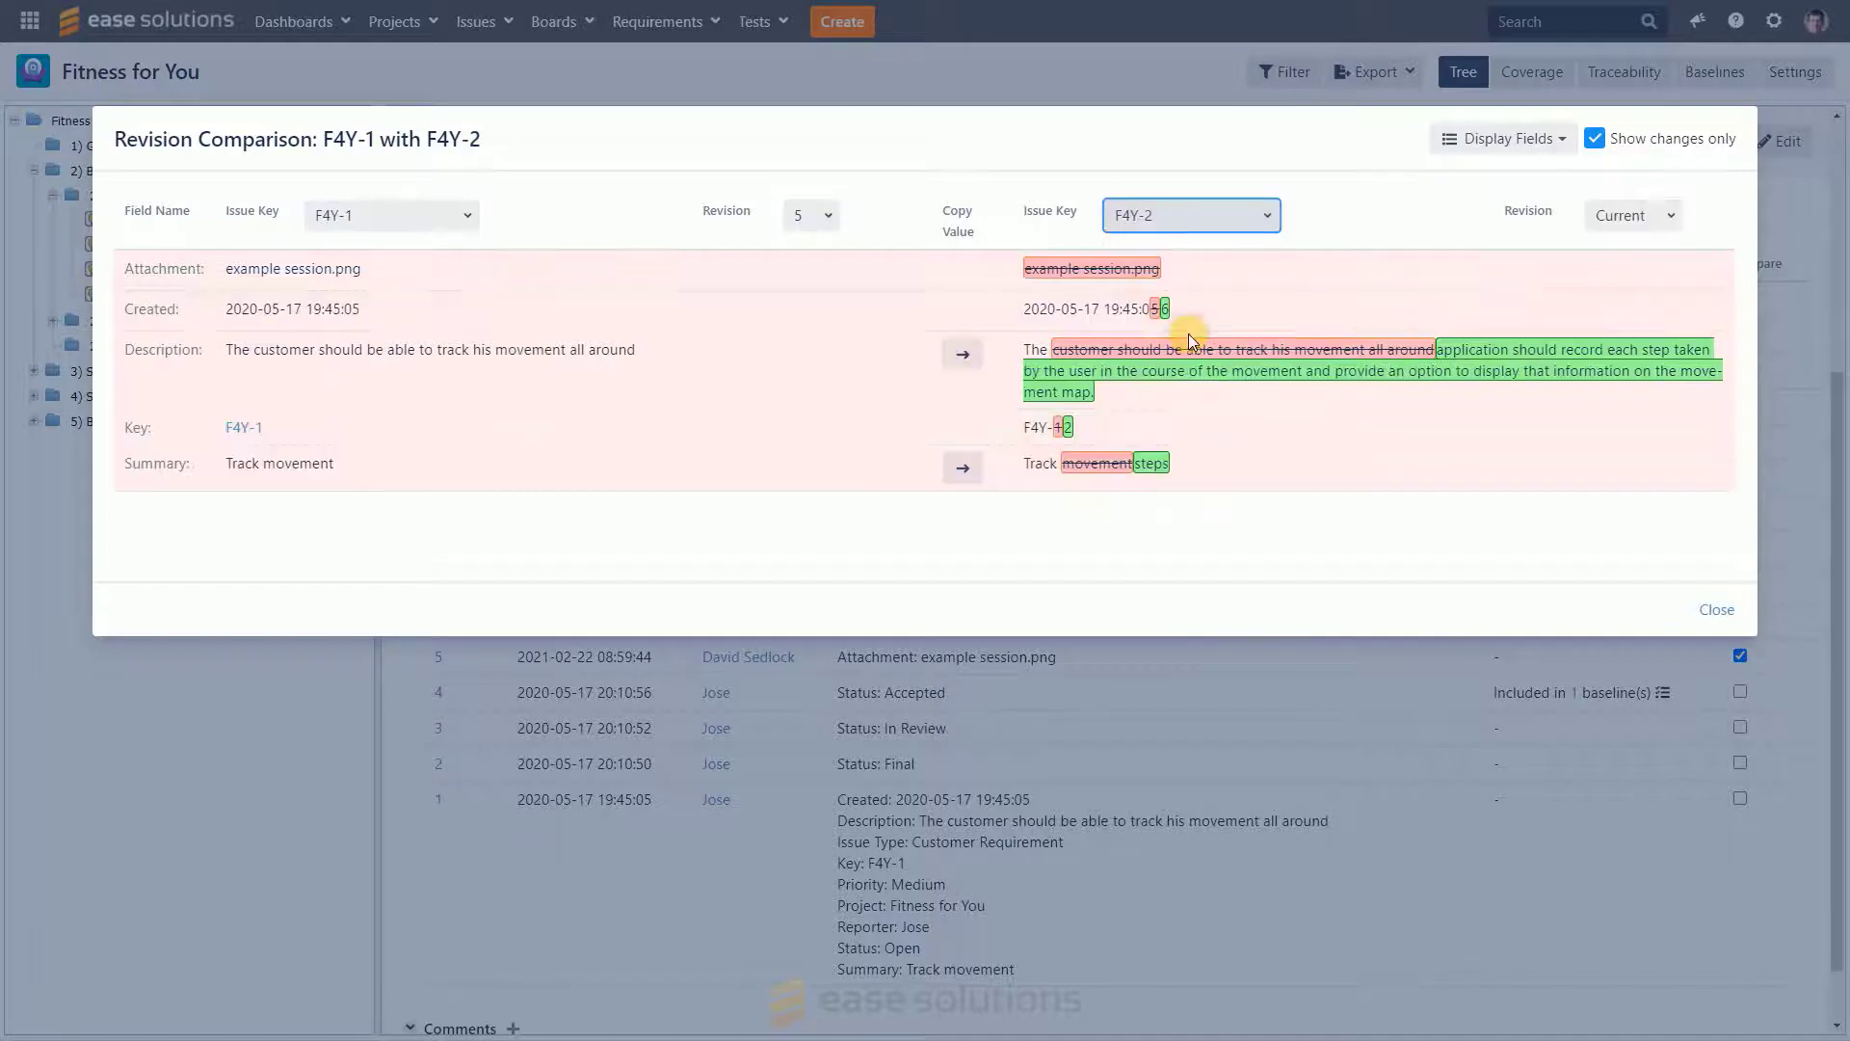